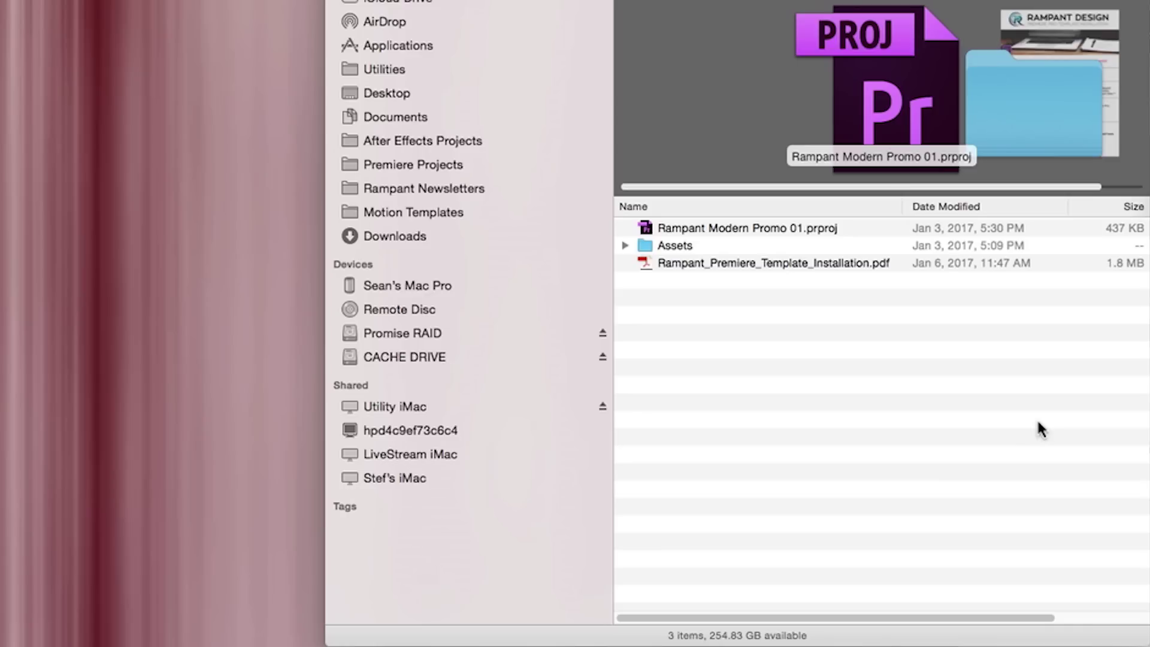
Select the promo project file, then preview the installation instructions PDF
{"action": "left_click", "coordinate": [733, 228]}
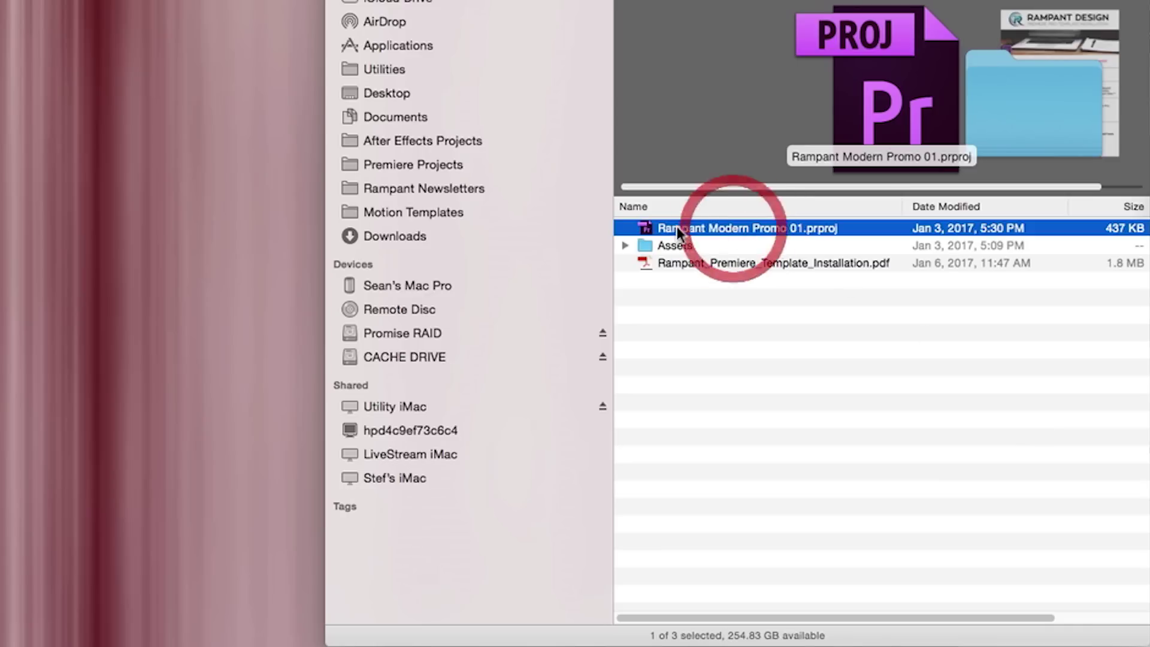
{"action": "left_click", "coordinate": [746, 359]}
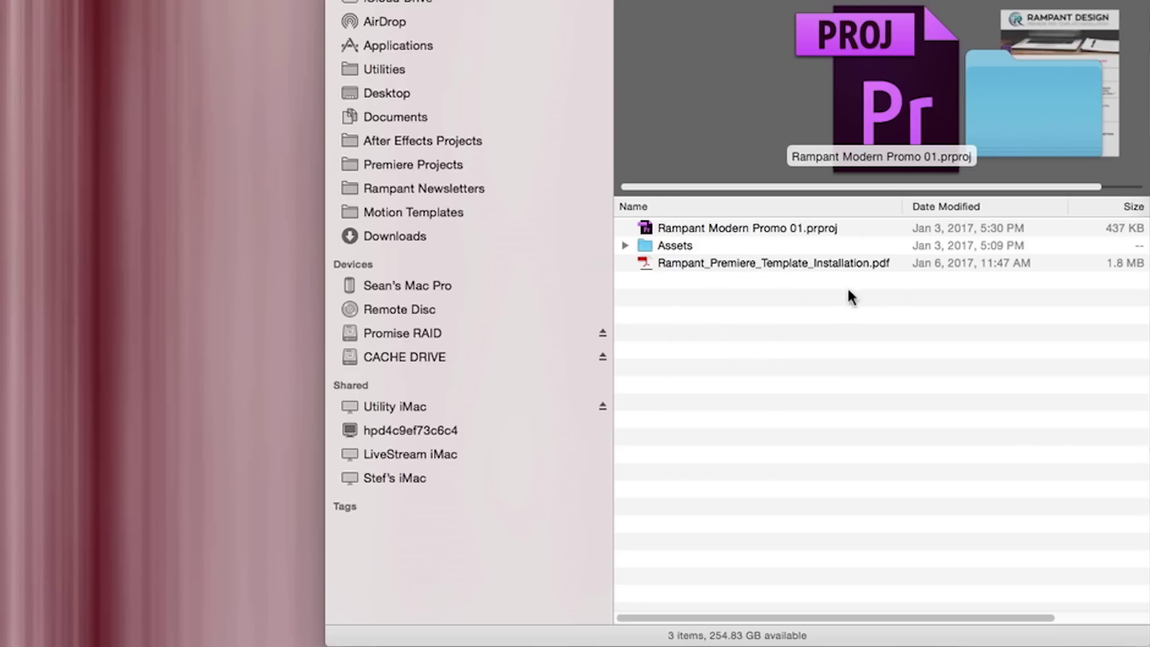
{"action": "left_click", "coordinate": [758, 262]}
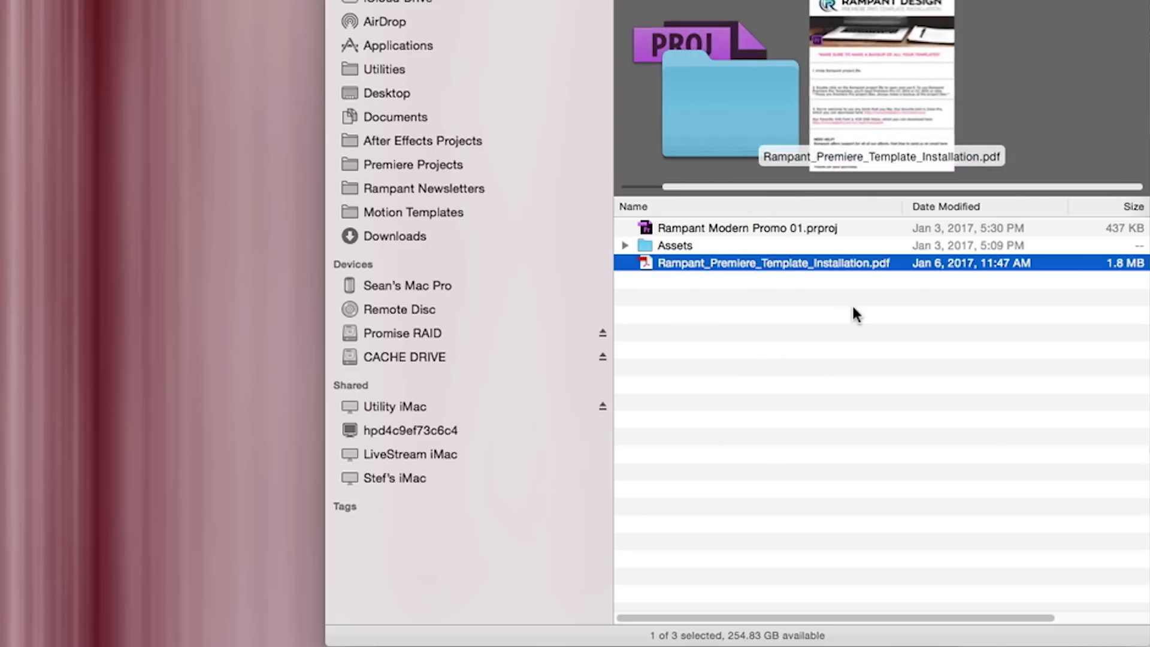
{"action": "key", "text": "space"}
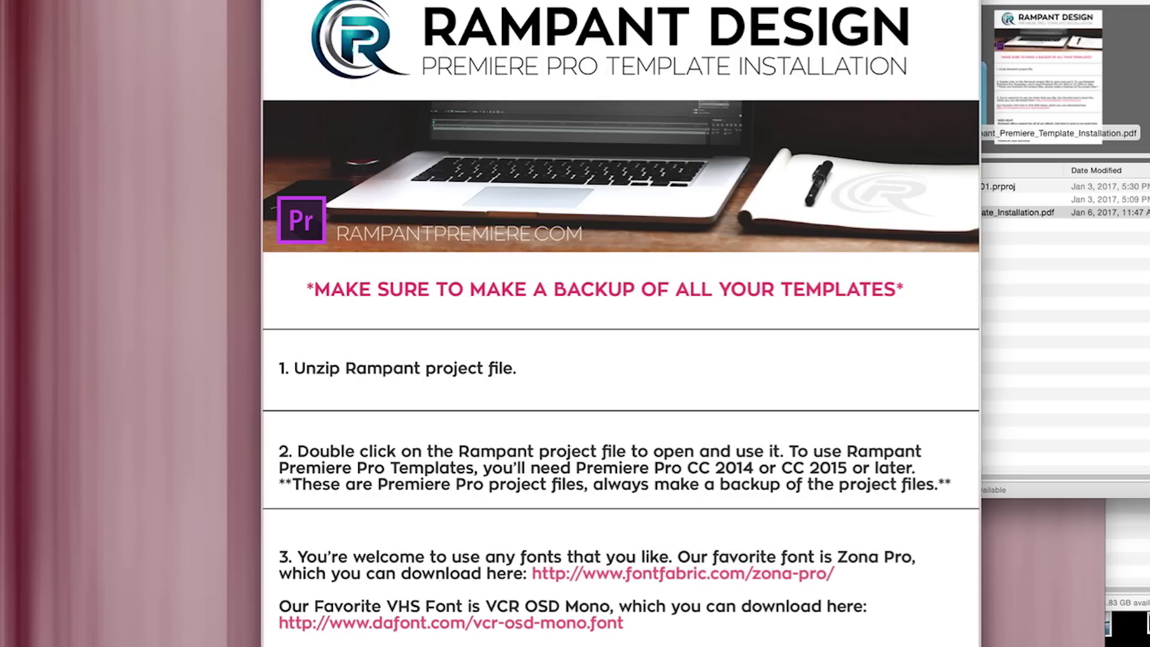
{"action": "key", "text": "space"}
{"action": "left_click", "coordinate": [687, 302]}
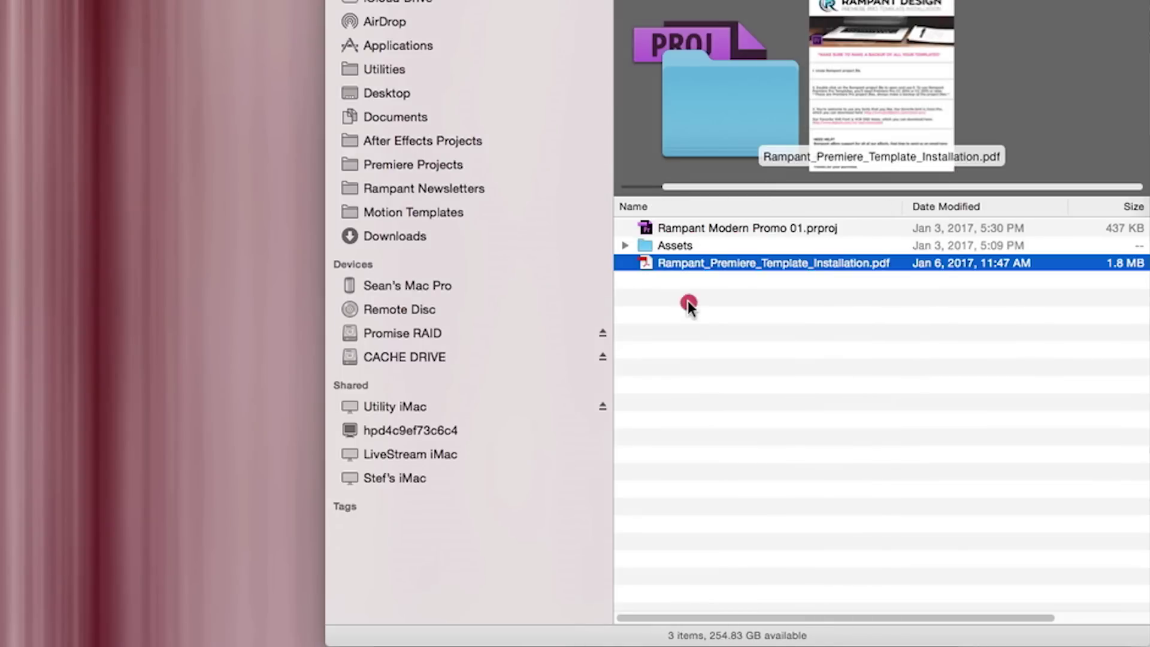
Expand the Assets folder and browse its placeholder JPGs and Rampant overlay PNGs
{"action": "left_click", "coordinate": [675, 245]}
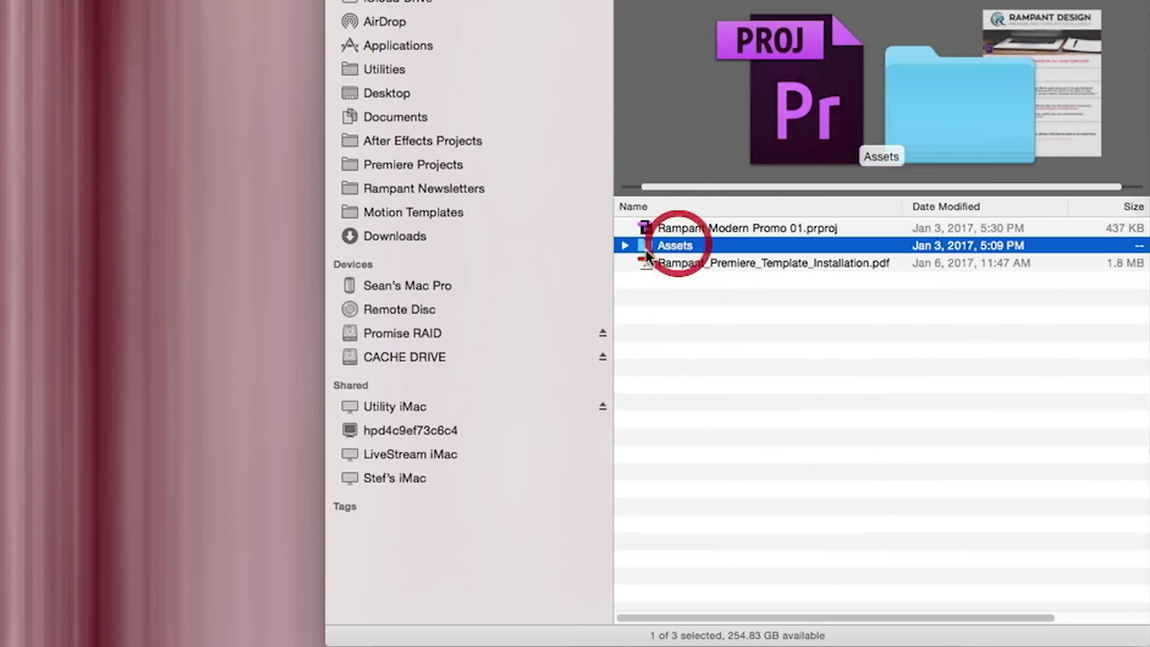
{"action": "left_click", "coordinate": [625, 245]}
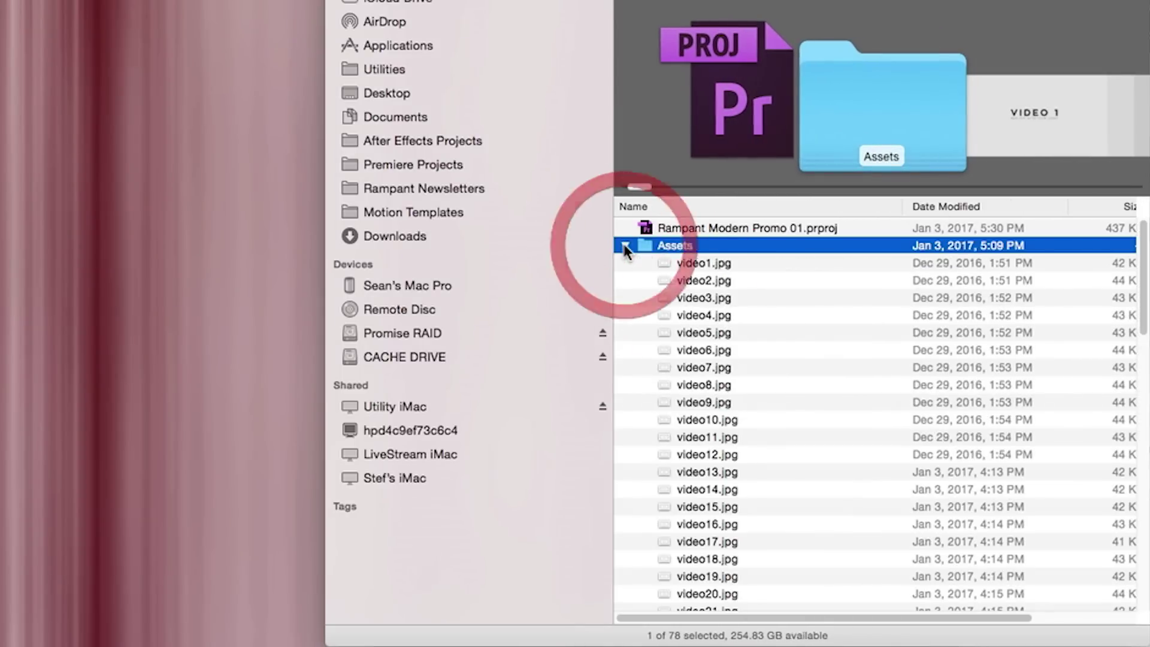
{"action": "left_click", "coordinate": [702, 263]}
{"action": "scroll", "coordinate": [710, 291], "scroll_direction": "down", "scroll_amount": 6}
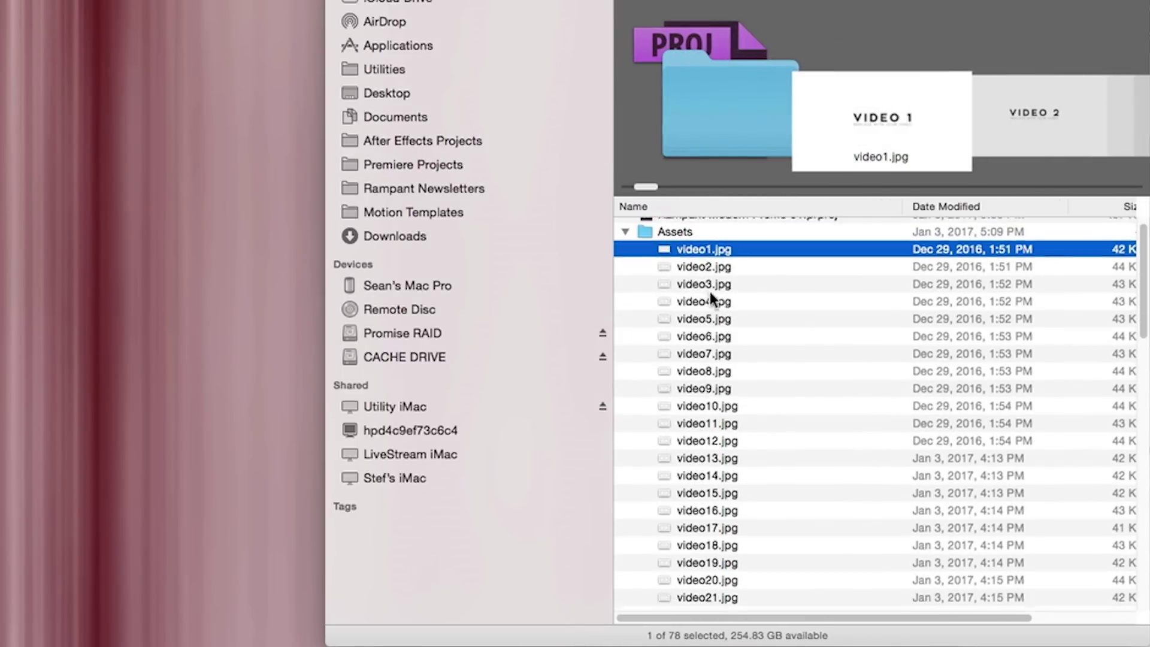
{"action": "scroll", "coordinate": [718, 403], "scroll_direction": "down", "scroll_amount": 10}
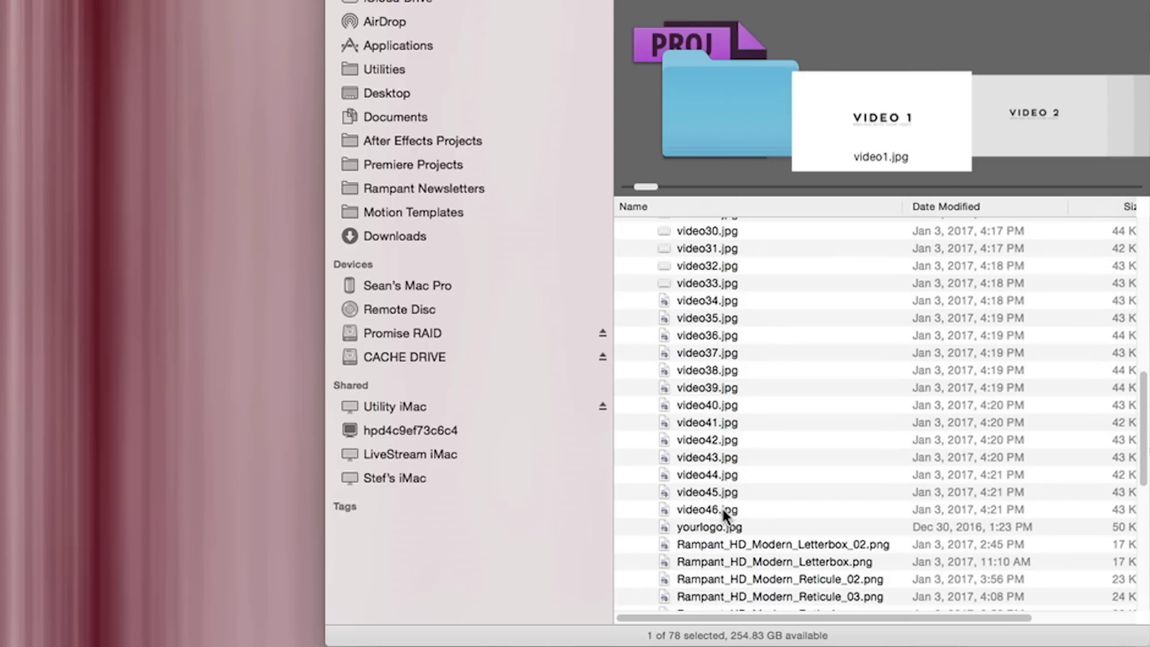
{"action": "left_click", "coordinate": [720, 508]}
{"action": "left_click", "coordinate": [709, 528]}
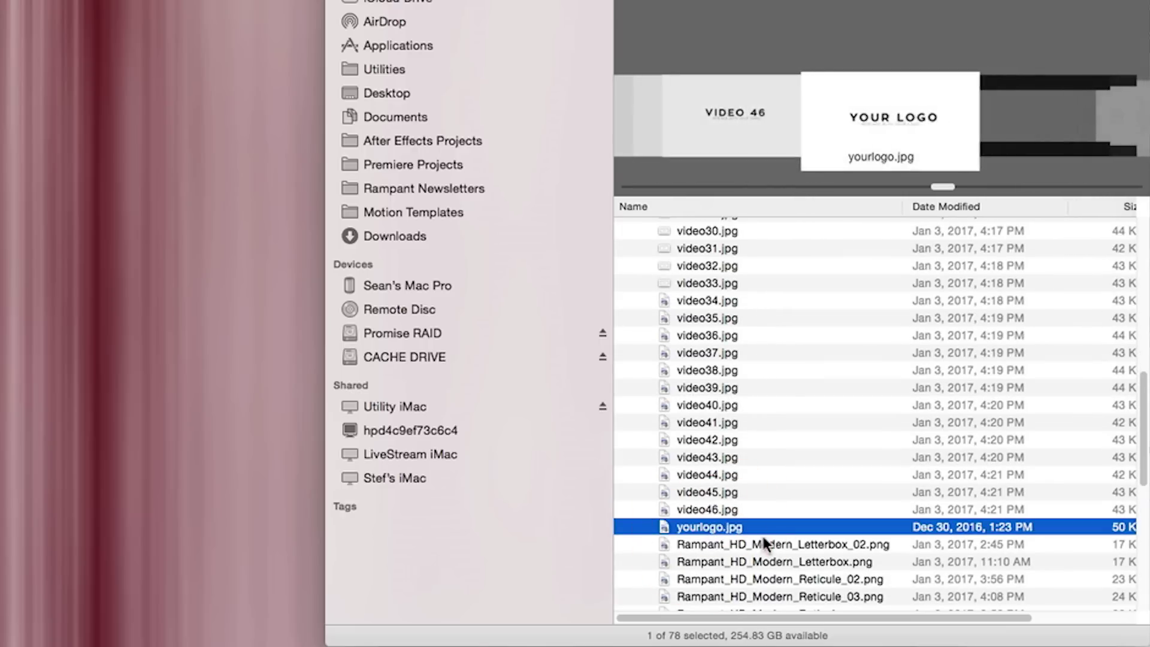
{"action": "scroll", "coordinate": [736, 532], "scroll_direction": "down", "scroll_amount": 3}
{"action": "left_click", "coordinate": [778, 444]}
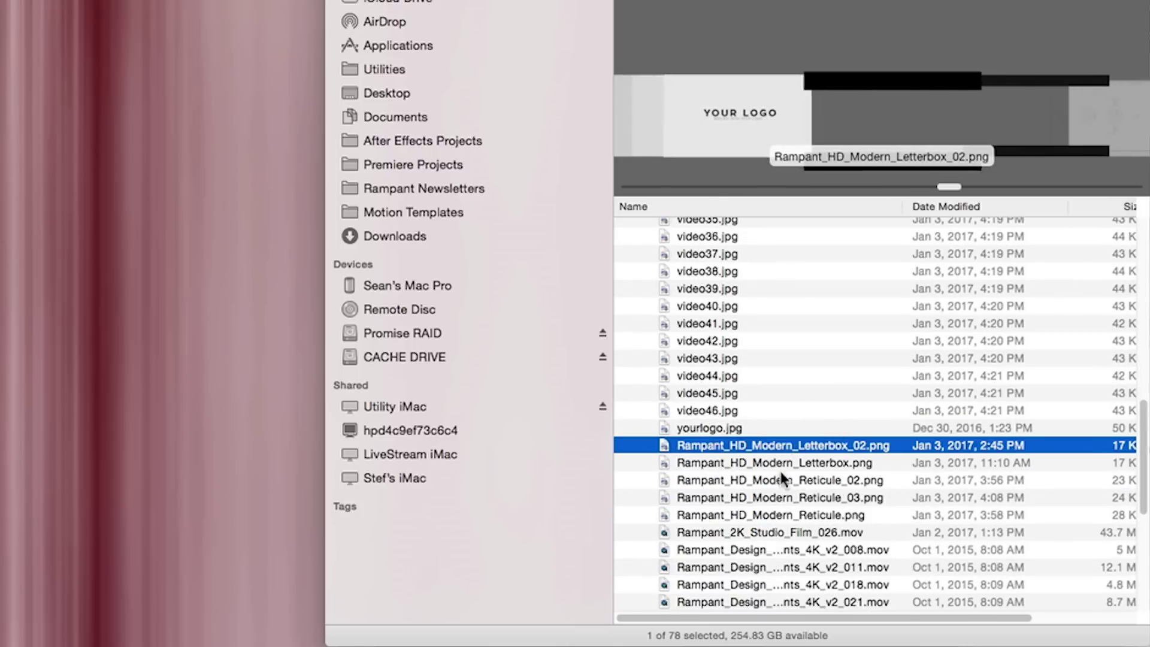
{"action": "left_click", "coordinate": [776, 517]}
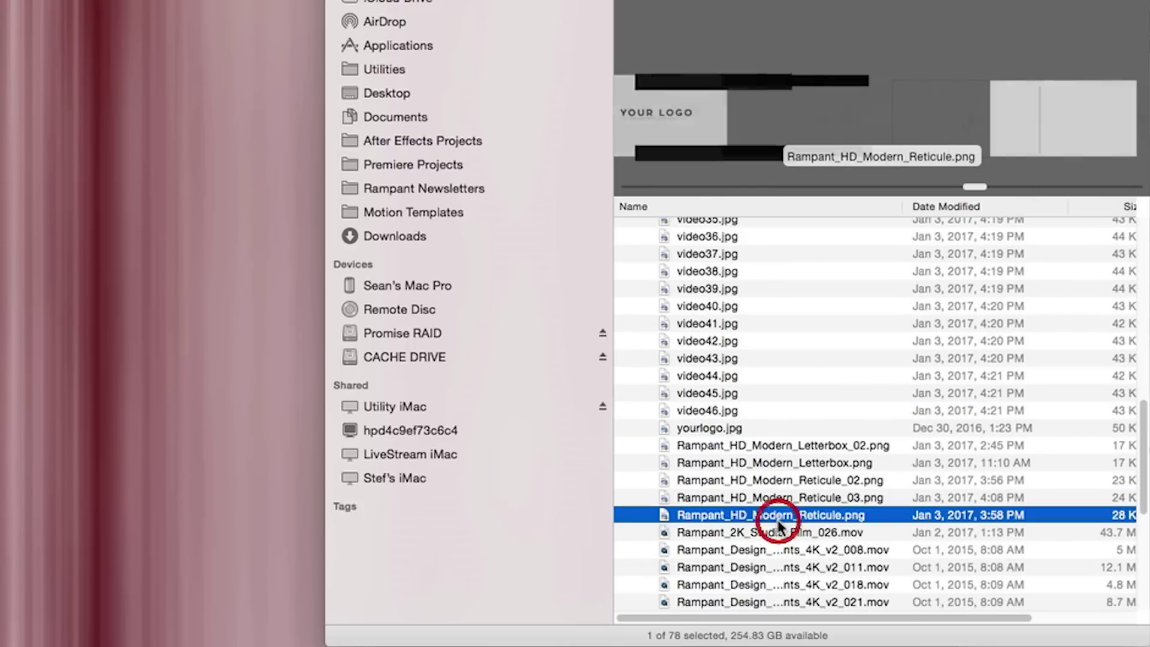
{"action": "scroll", "coordinate": [776, 516], "scroll_direction": "down", "scroll_amount": 3}
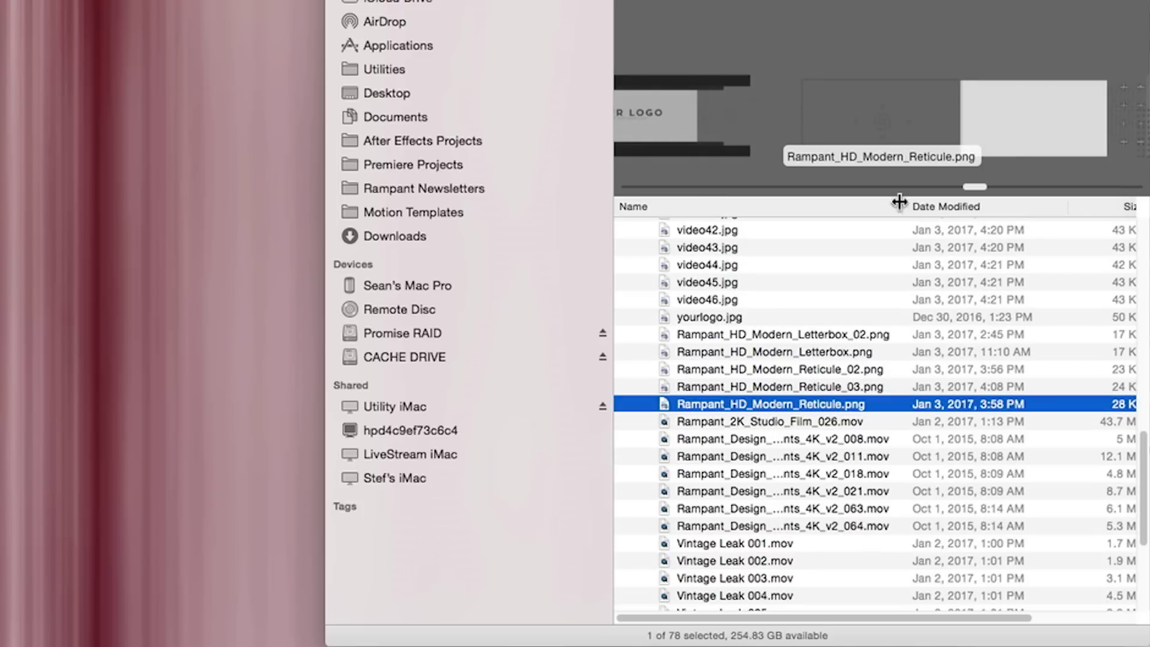
Widen the Name column to show full file names, then collapse Assets
{"action": "left_click_drag", "start_coordinate": [899, 202], "coordinate": [1014, 205]}
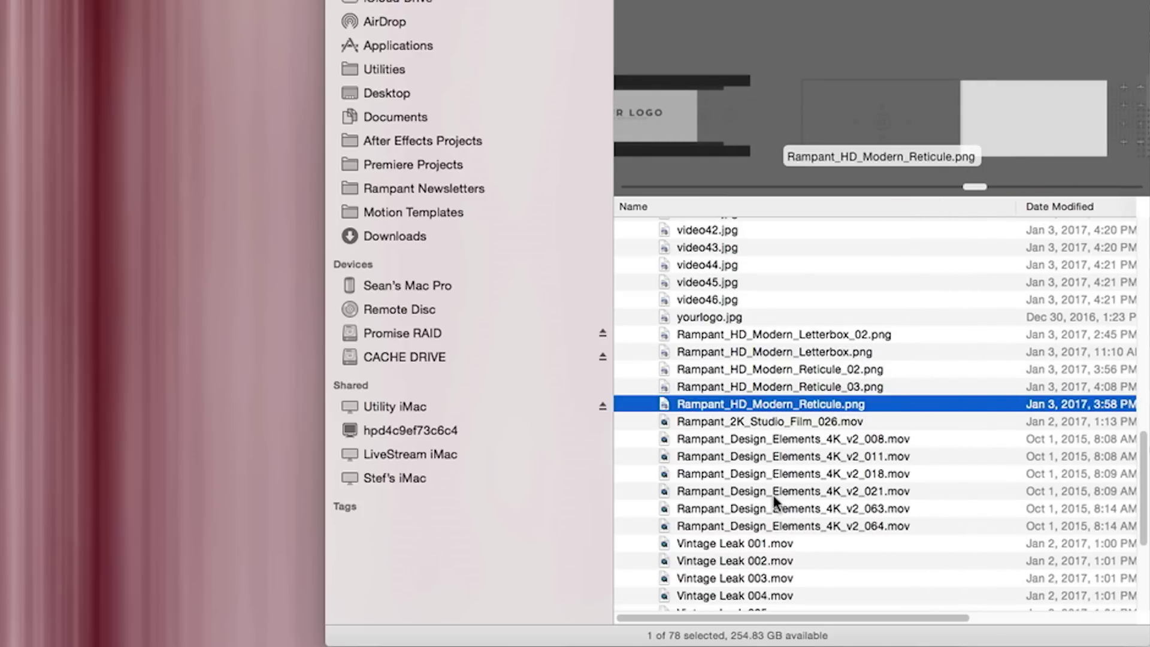
{"action": "left_click", "coordinate": [787, 508]}
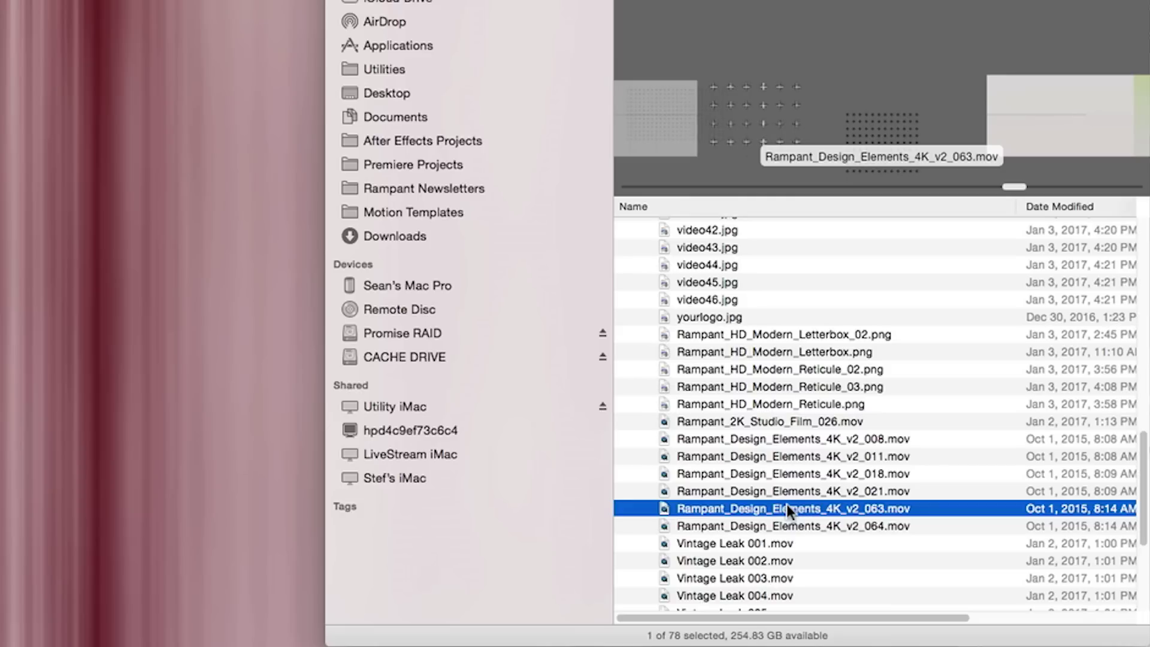
{"action": "scroll", "coordinate": [787, 507], "scroll_direction": "down", "scroll_amount": 5}
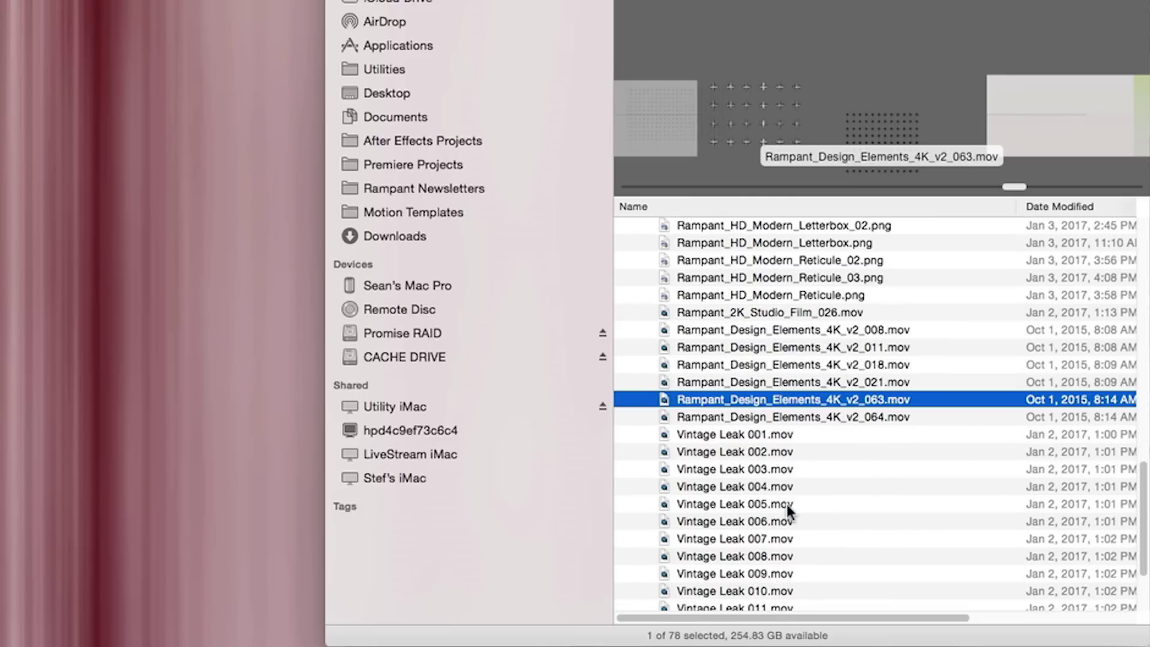
{"action": "scroll", "coordinate": [786, 505], "scroll_direction": "down", "scroll_amount": 5}
{"action": "scroll", "coordinate": [787, 507], "scroll_direction": "up", "scroll_amount": 15}
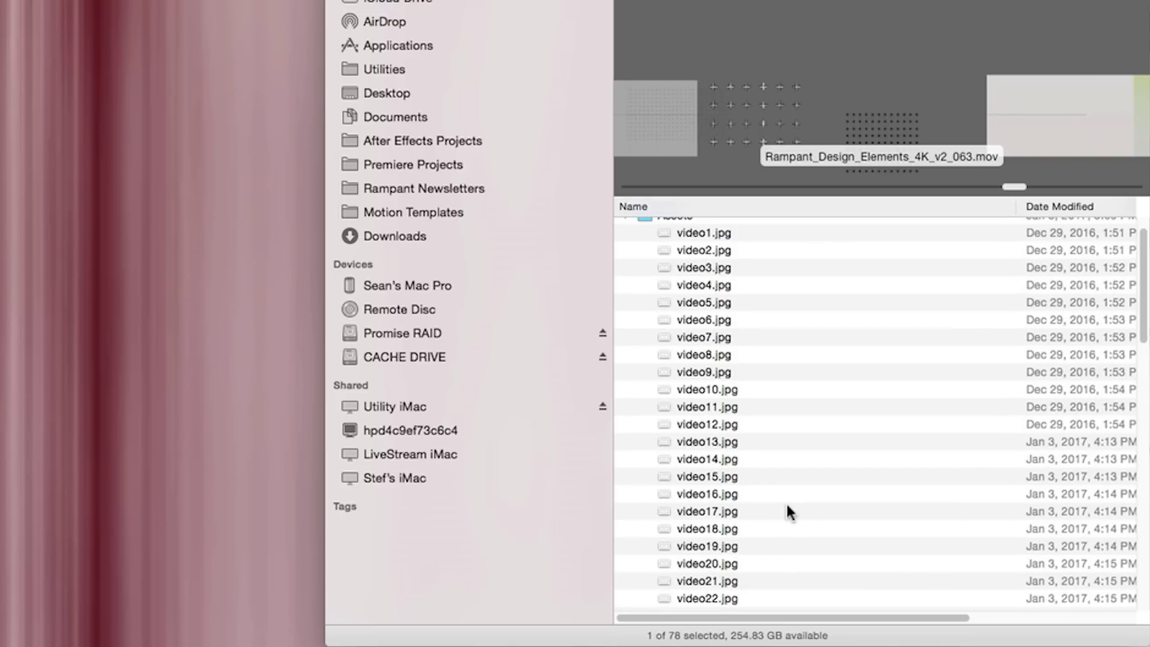
{"action": "scroll", "coordinate": [787, 506], "scroll_direction": "up", "scroll_amount": 2}
{"action": "left_click", "coordinate": [626, 246]}
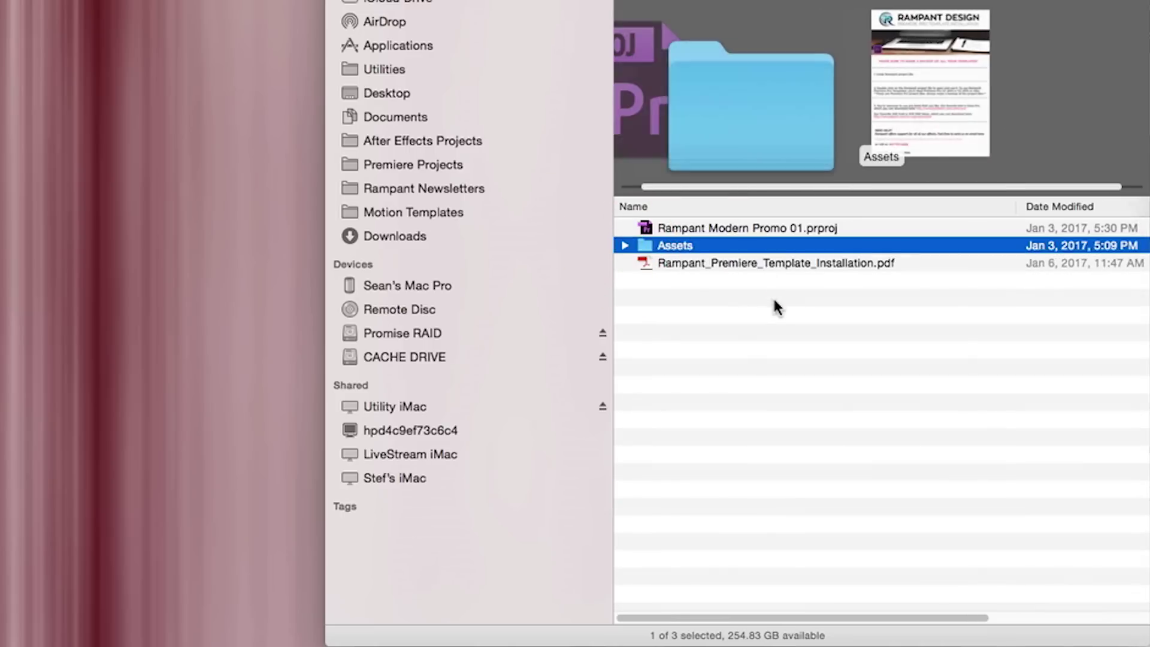
{"action": "left_click", "coordinate": [776, 307]}
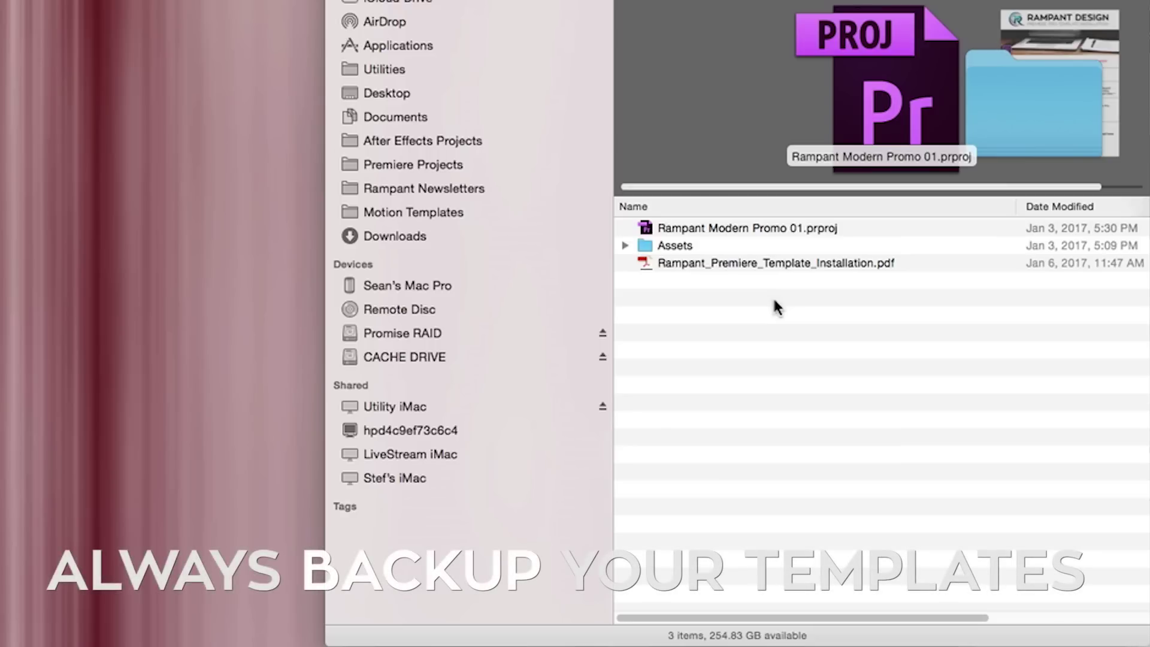
{"action": "left_click", "coordinate": [781, 229]}
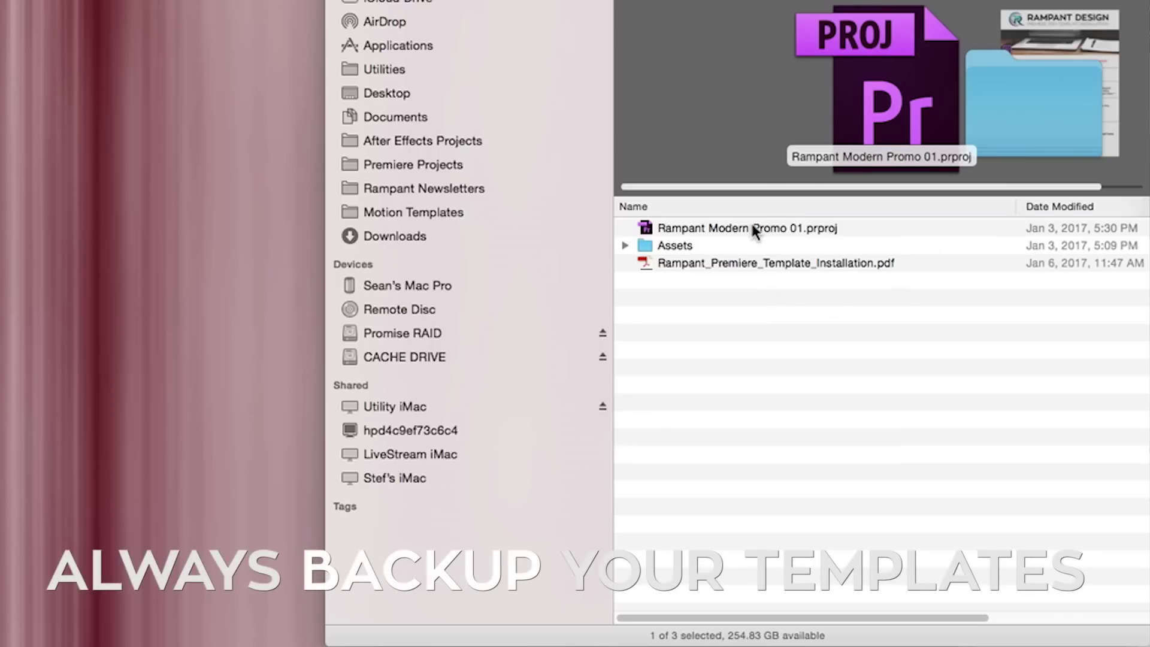
{"action": "right_click", "coordinate": [782, 231]}
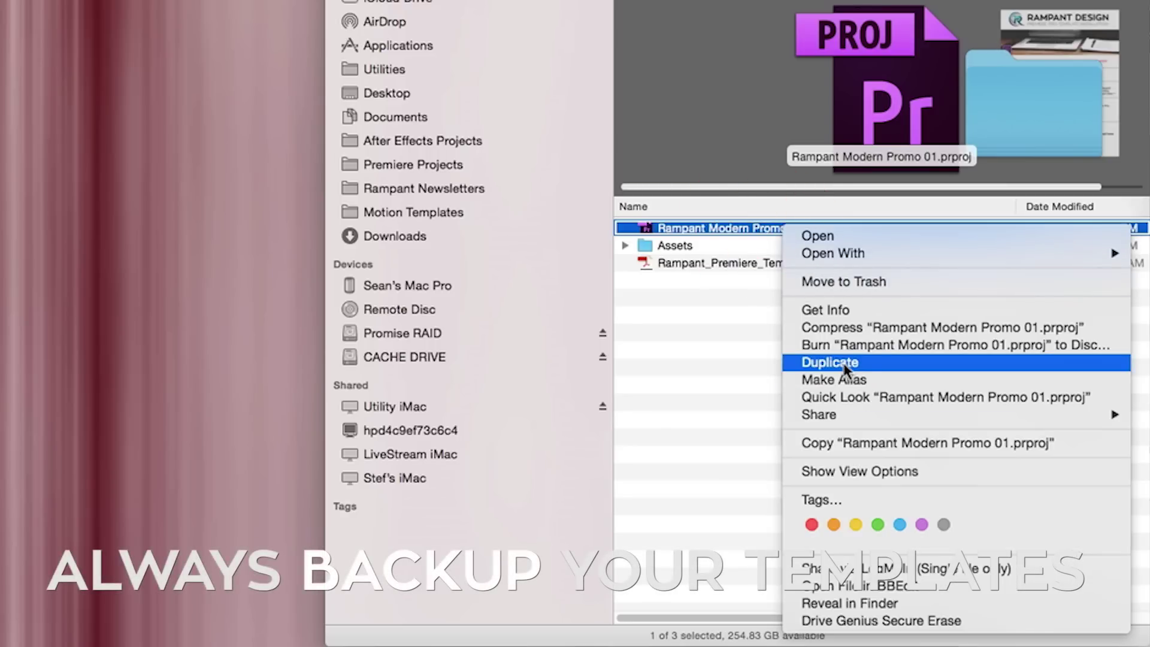
{"action": "left_click", "coordinate": [725, 376]}
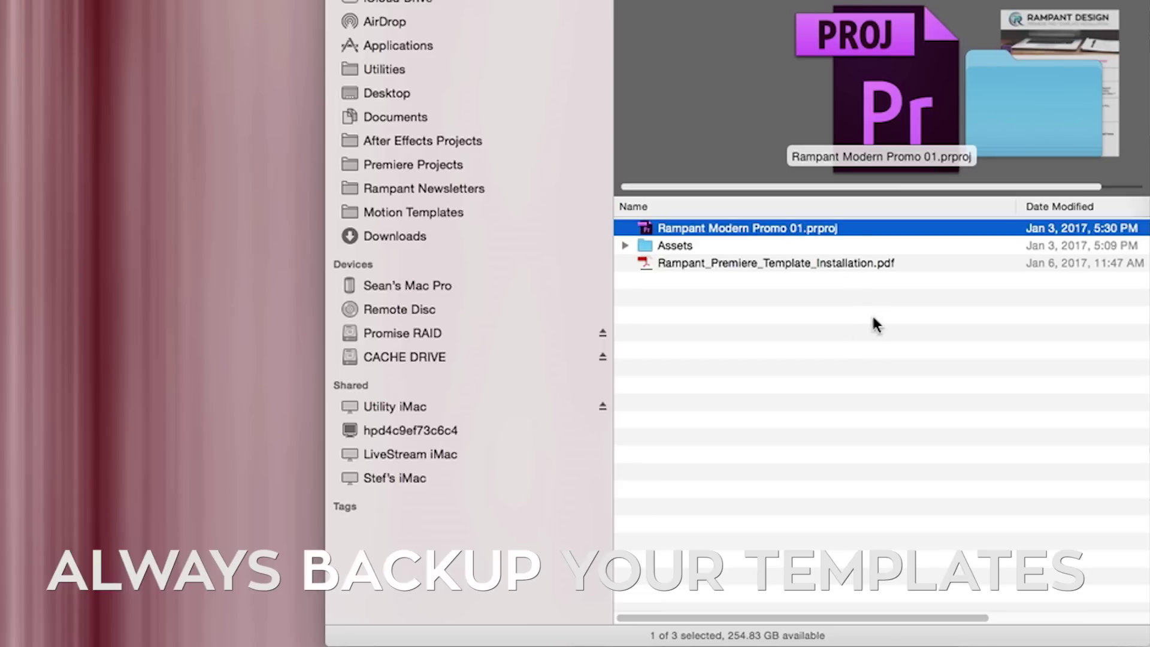
{"action": "right_click", "coordinate": [766, 229]}
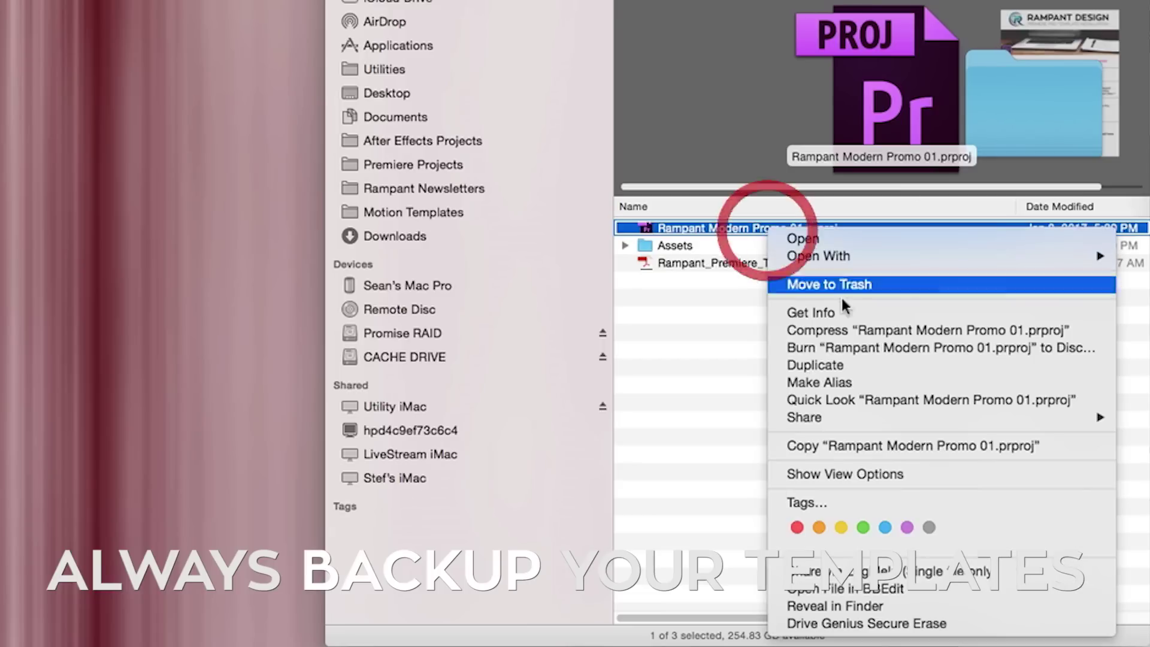
{"action": "left_click", "coordinate": [811, 370]}
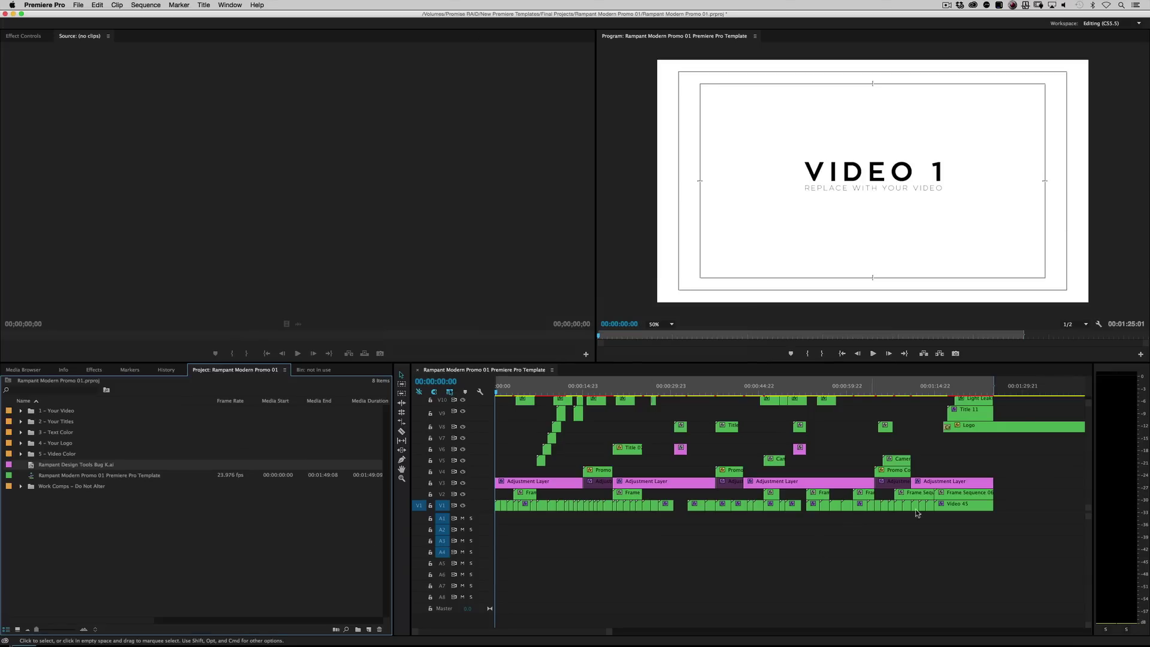
Jump partway into the template sequence, then return to its start
{"action": "left_click", "coordinate": [547, 386]}
{"action": "left_click", "coordinate": [496, 386]}
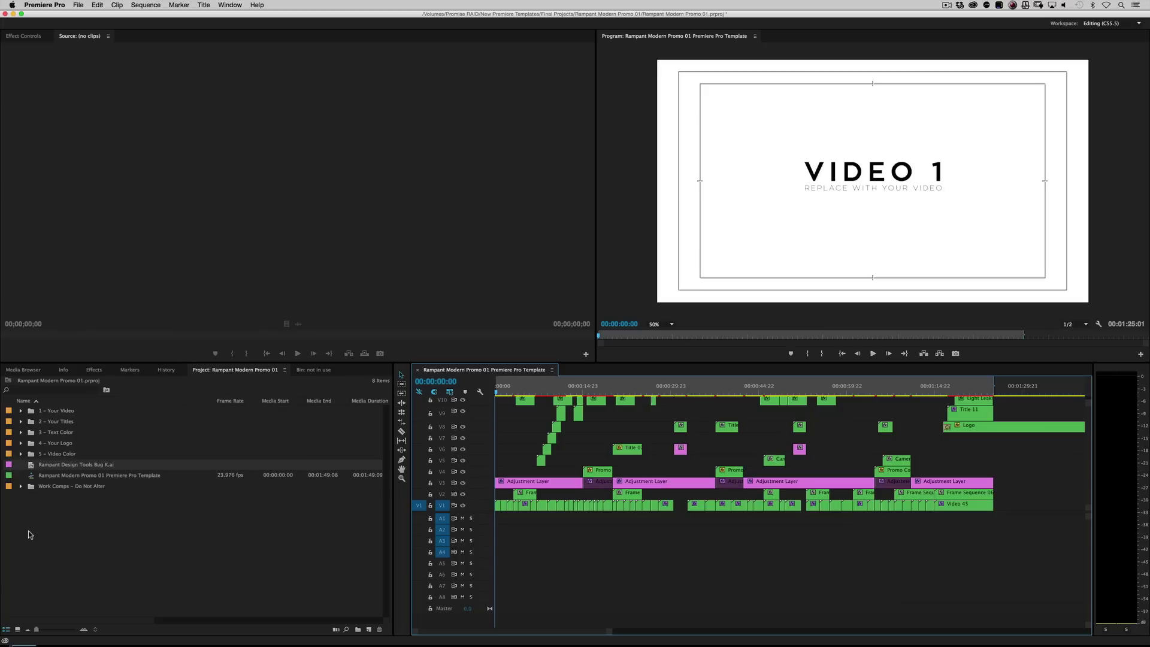
Scrub the promo through TITLE 01, VIDEO 20, VIDEO 34 and YOUR LOGO, then back to start
{"action": "left_click_drag", "start_coordinate": [521, 389], "coordinate": [809, 390]}
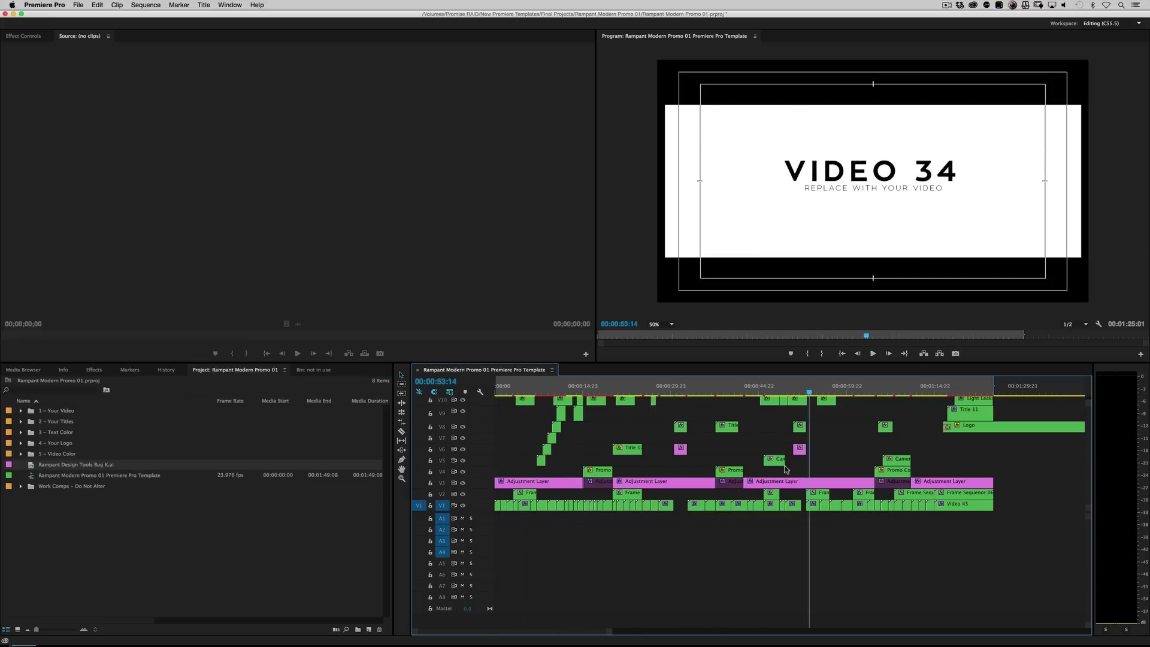
{"action": "left_click_drag", "start_coordinate": [786, 468], "coordinate": [630, 477]}
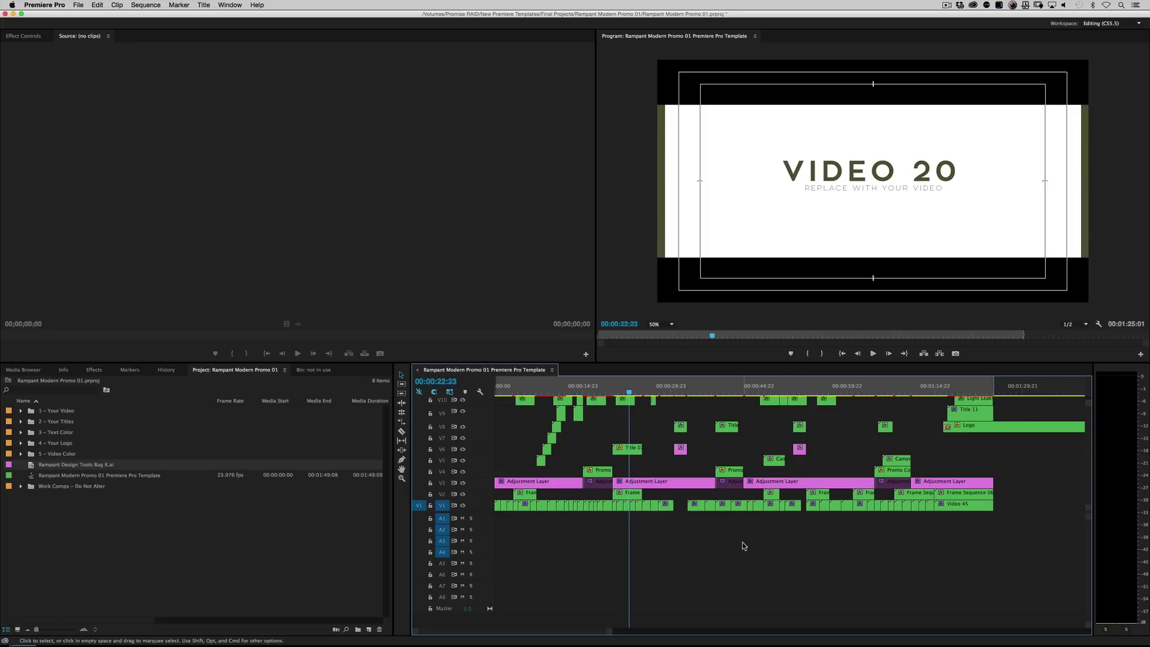
{"action": "left_click_drag", "start_coordinate": [623, 386], "coordinate": [775, 388]}
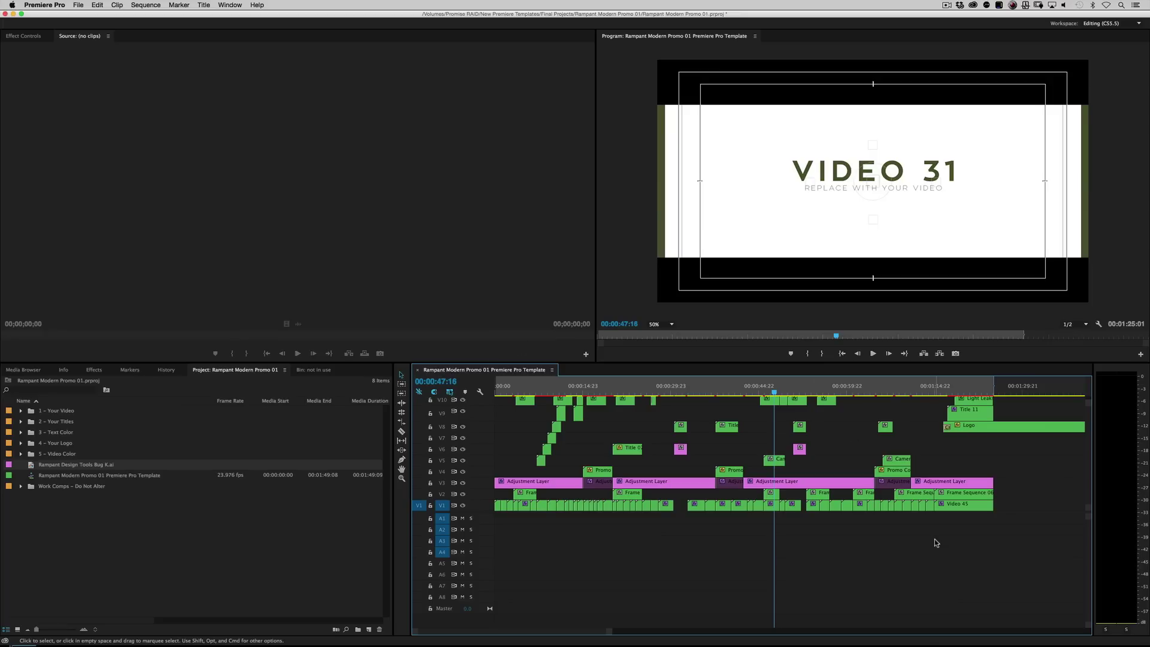
{"action": "left_click", "coordinate": [137, 520]}
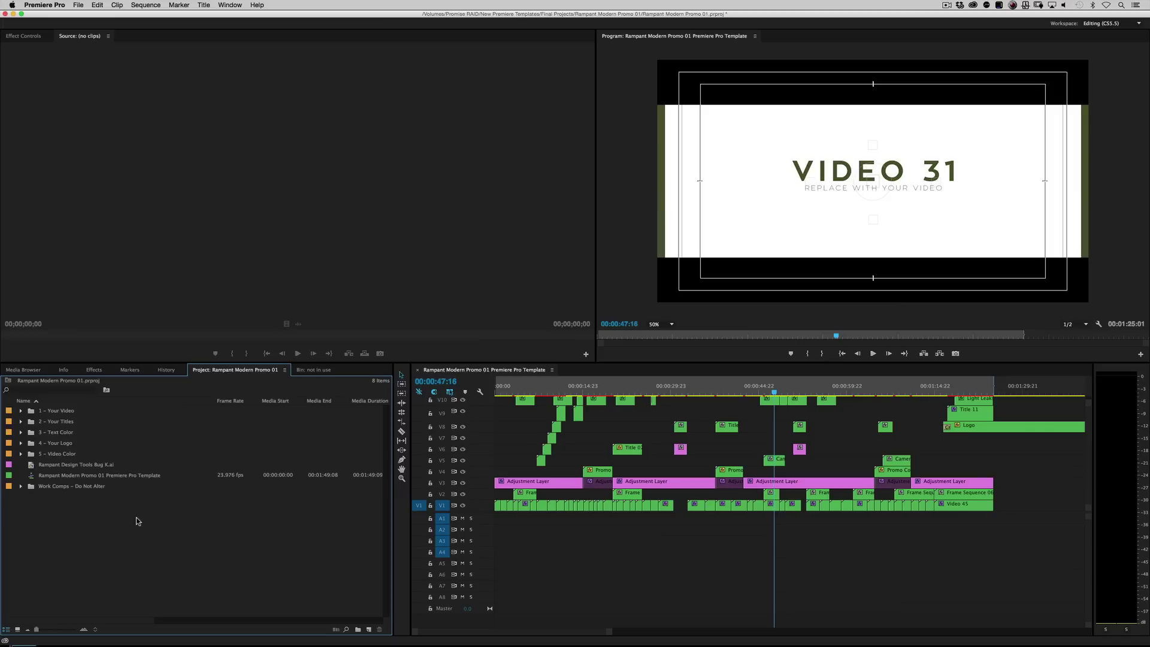
{"action": "left_click", "coordinate": [959, 389]}
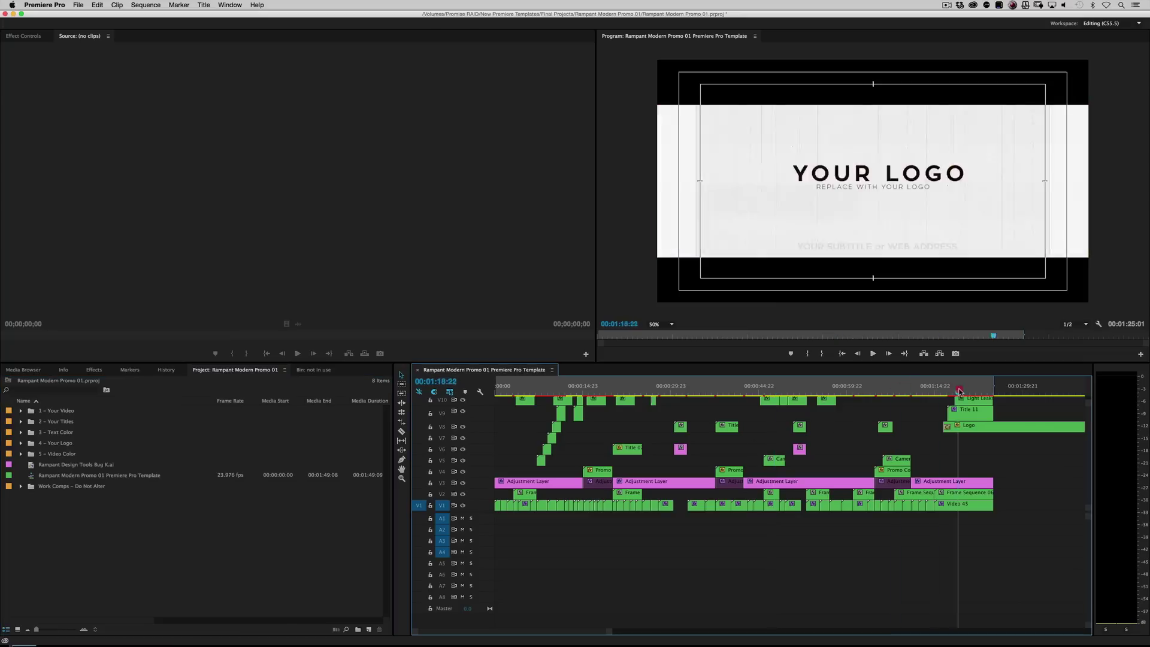
{"action": "left_click_drag", "start_coordinate": [959, 389], "coordinate": [506, 362]}
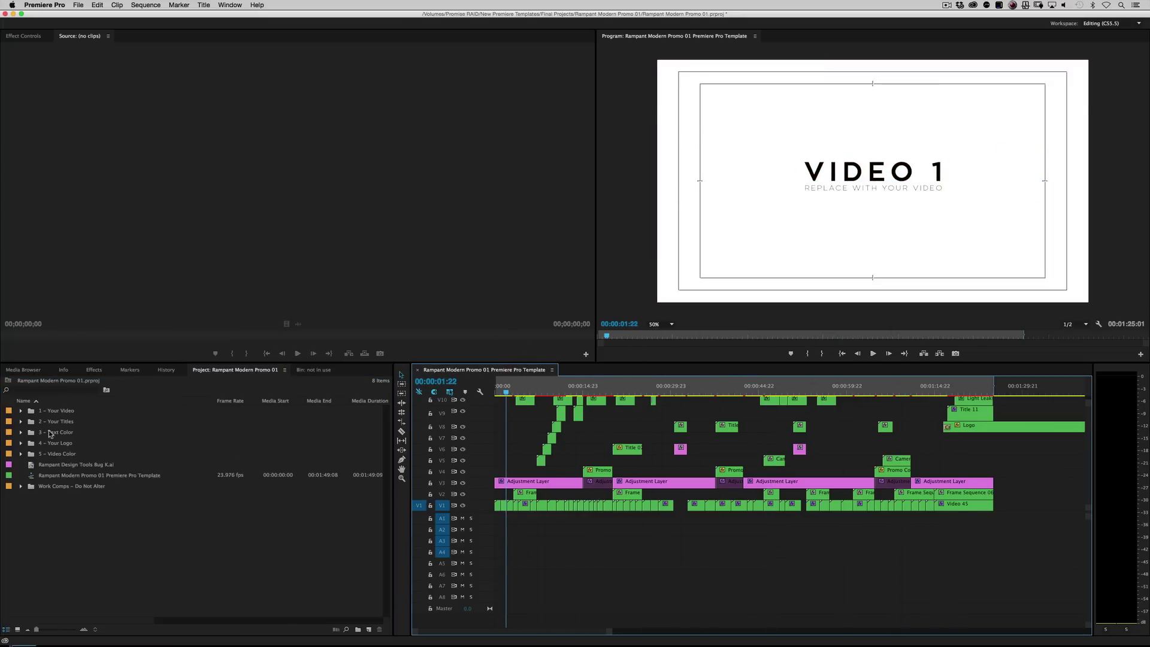
Expand the 1 - Your Video bin, scroll its sequences and JPG placeholders, then collapse it
{"action": "left_click", "coordinate": [62, 413]}
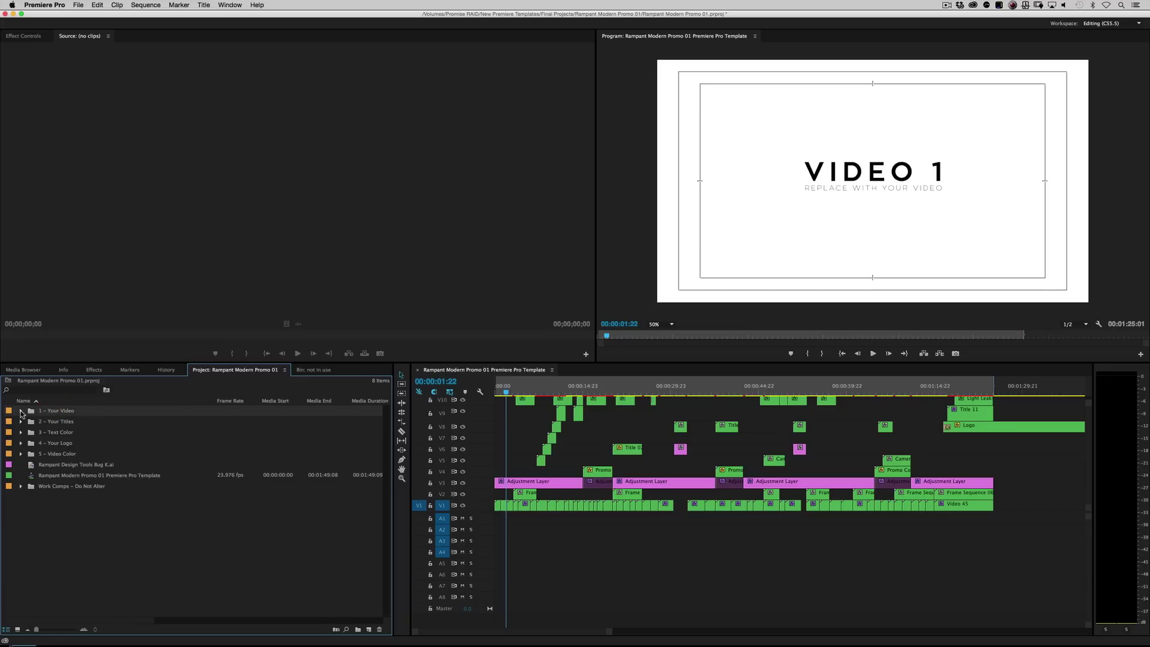
{"action": "left_click", "coordinate": [21, 412]}
{"action": "scroll", "coordinate": [53, 422], "scroll_direction": "down", "scroll_amount": 2}
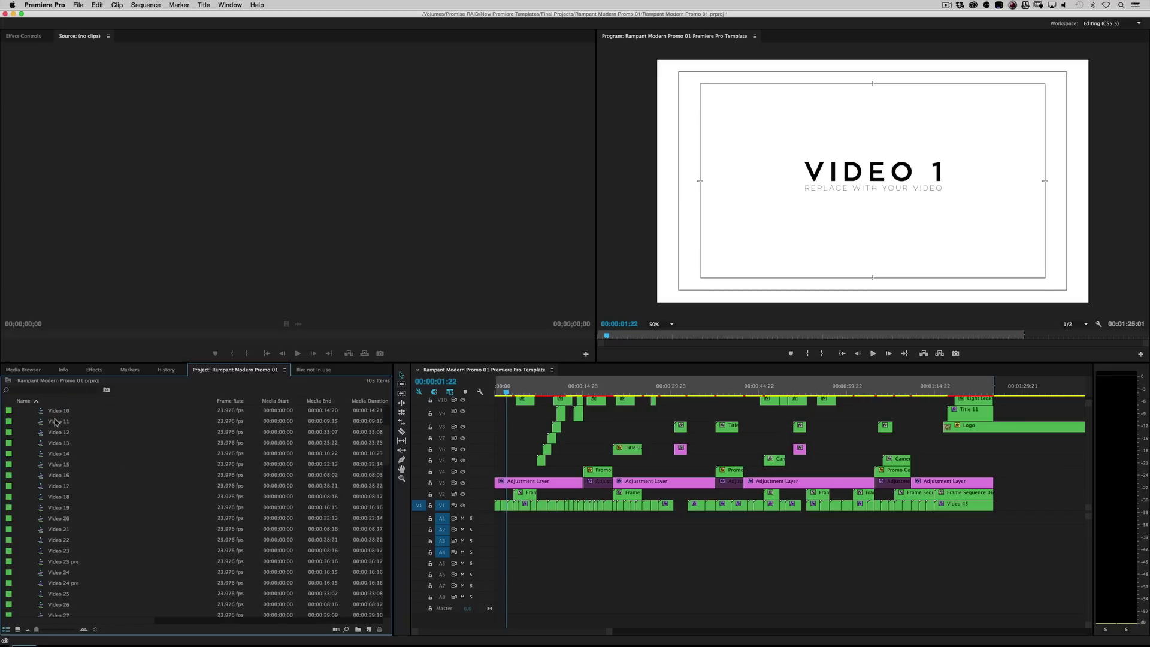
{"action": "scroll", "coordinate": [55, 422], "scroll_direction": "down", "scroll_amount": 3}
{"action": "scroll", "coordinate": [55, 426], "scroll_direction": "down", "scroll_amount": 4}
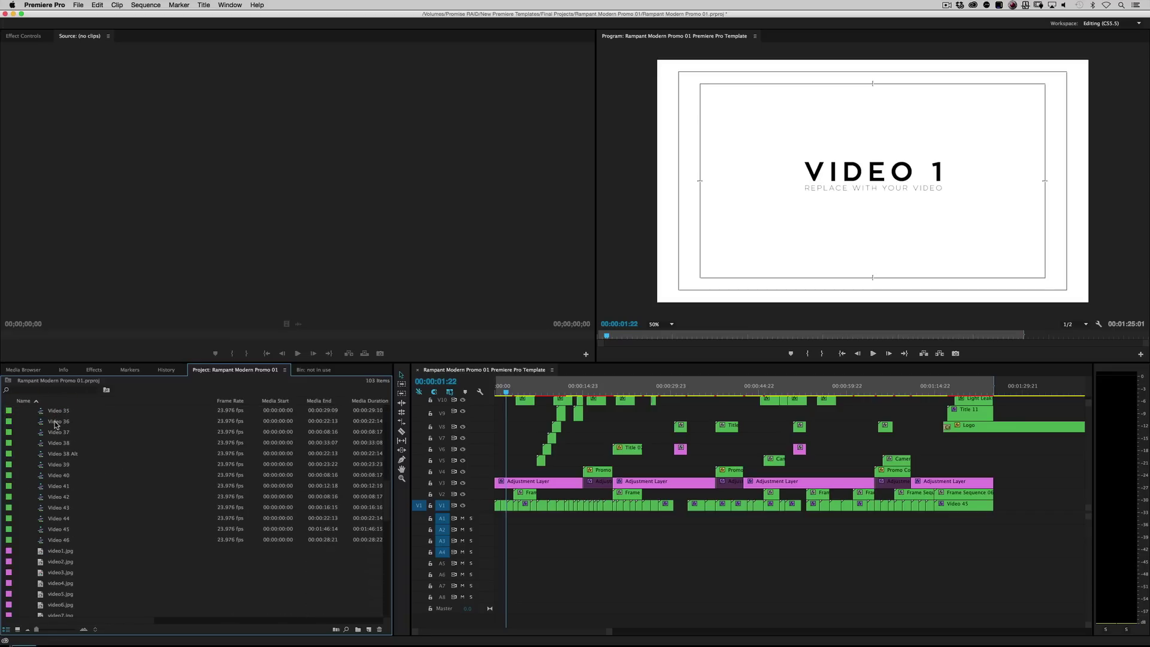
{"action": "scroll", "coordinate": [73, 437], "scroll_direction": "down", "scroll_amount": 8}
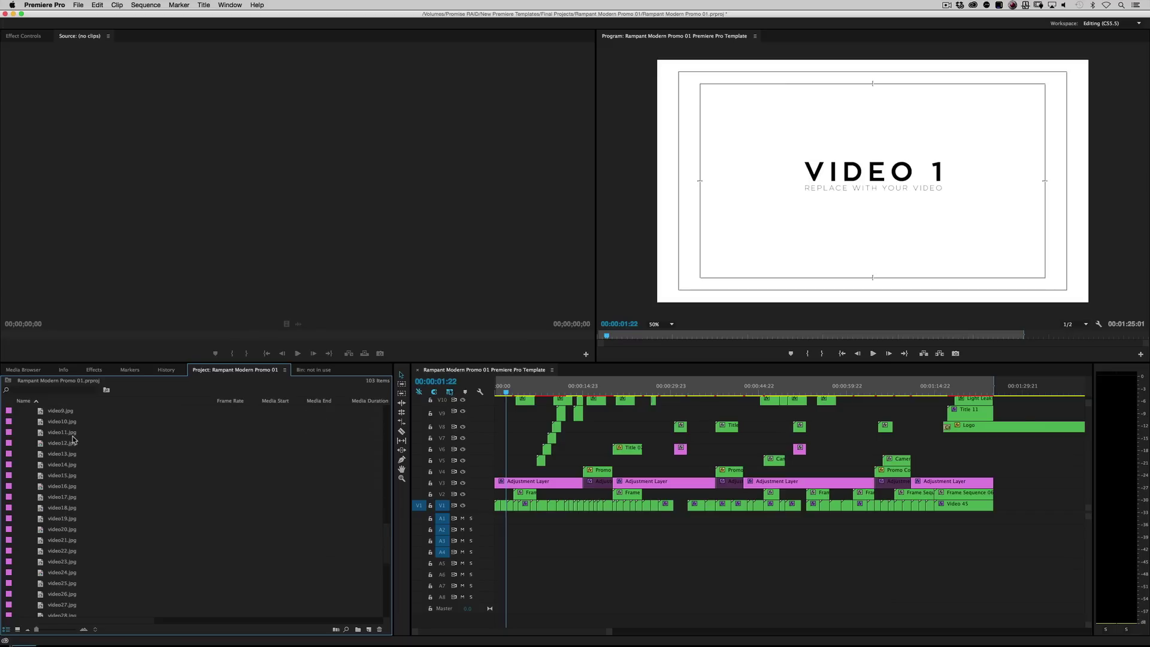
{"action": "scroll", "coordinate": [74, 438], "scroll_direction": "up", "scroll_amount": 10}
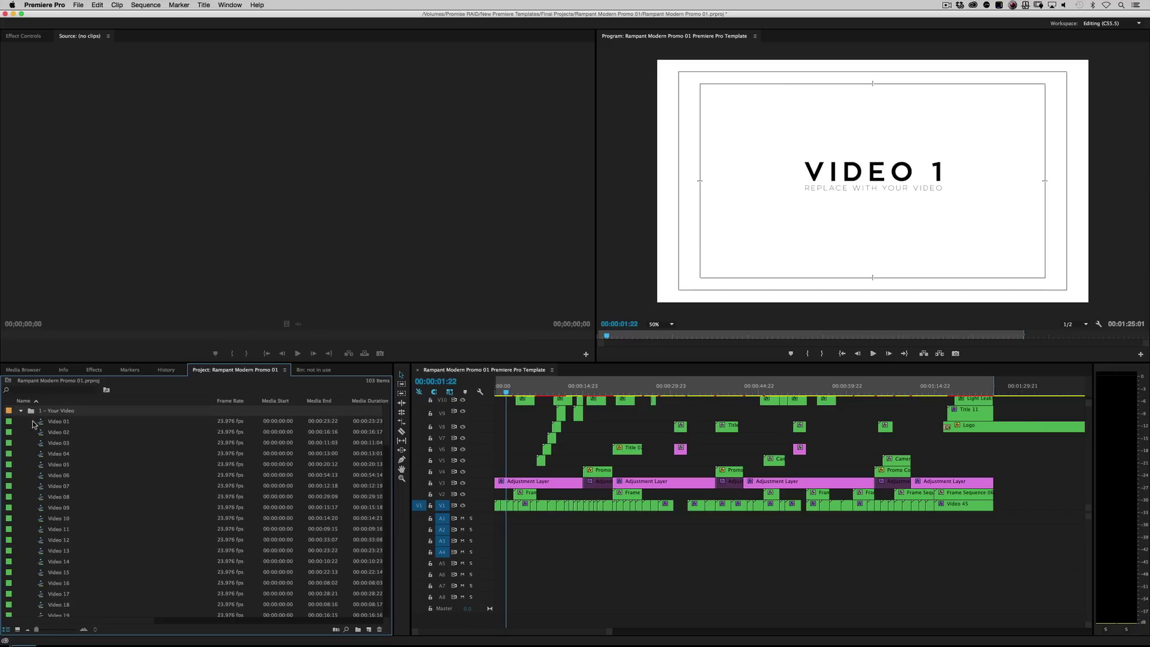
{"action": "left_click", "coordinate": [21, 410]}
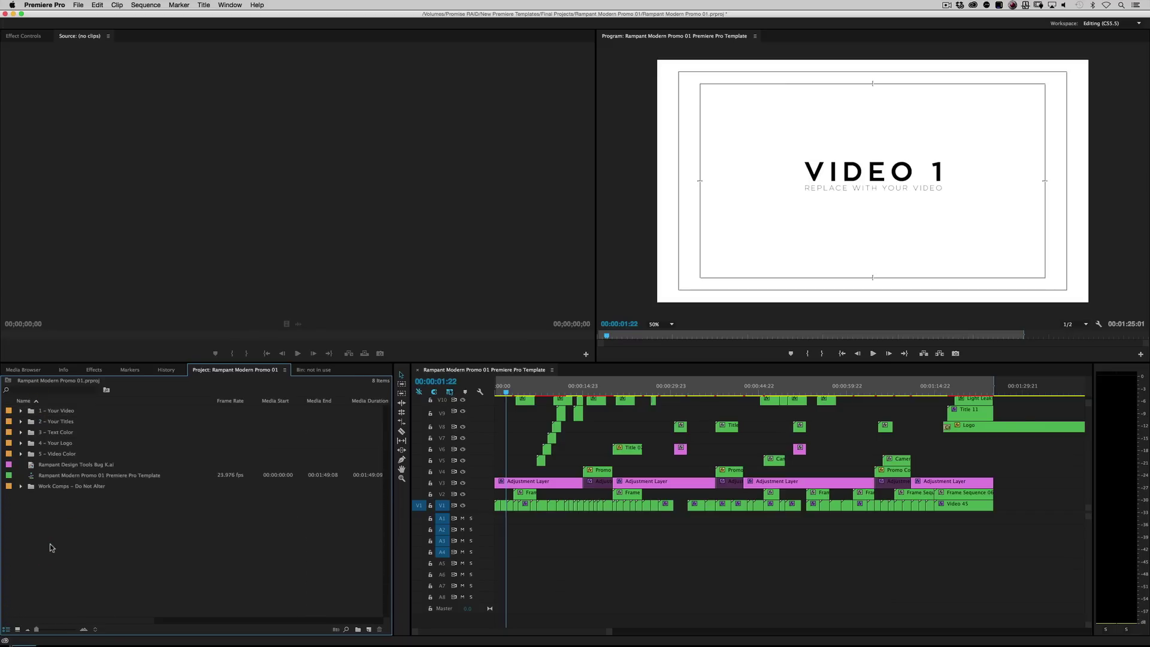
Import all four shutterstock .mov clips from the Stock folder
{"action": "key", "text": "super+i"}
{"action": "left_click", "coordinate": [575, 35]}
{"action": "left_click", "coordinate": [575, 122]}
{"action": "left_click", "coordinate": [356, 61]}
{"action": "left_click", "coordinate": [353, 86], "text": "shift"}
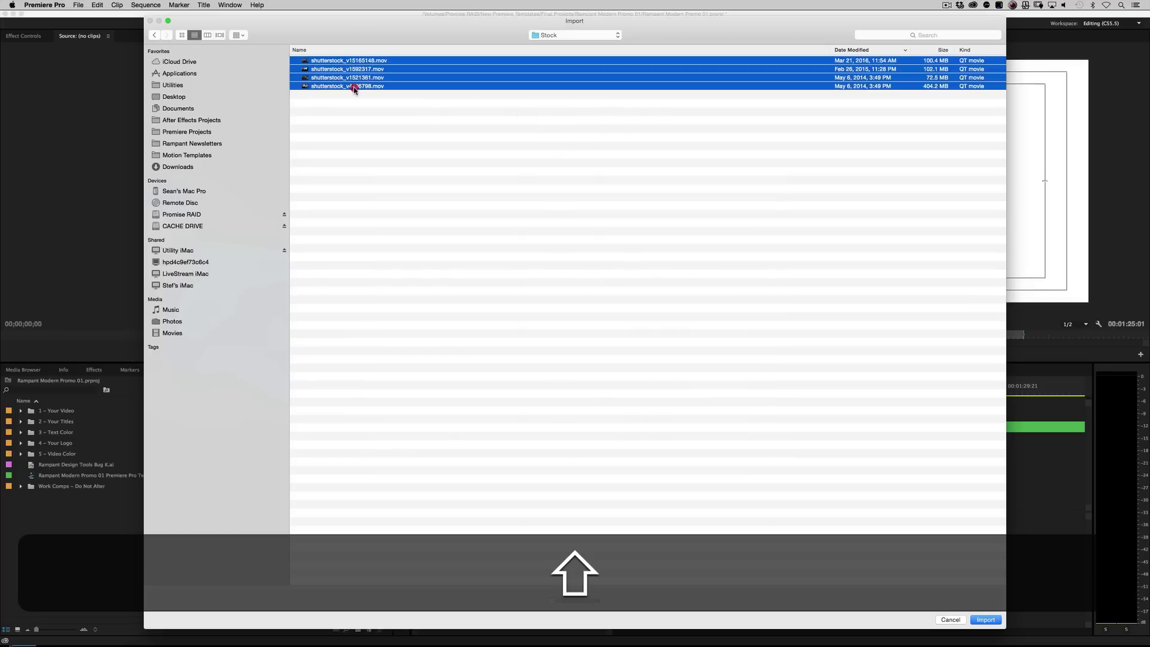
{"action": "left_click", "coordinate": [985, 619]}
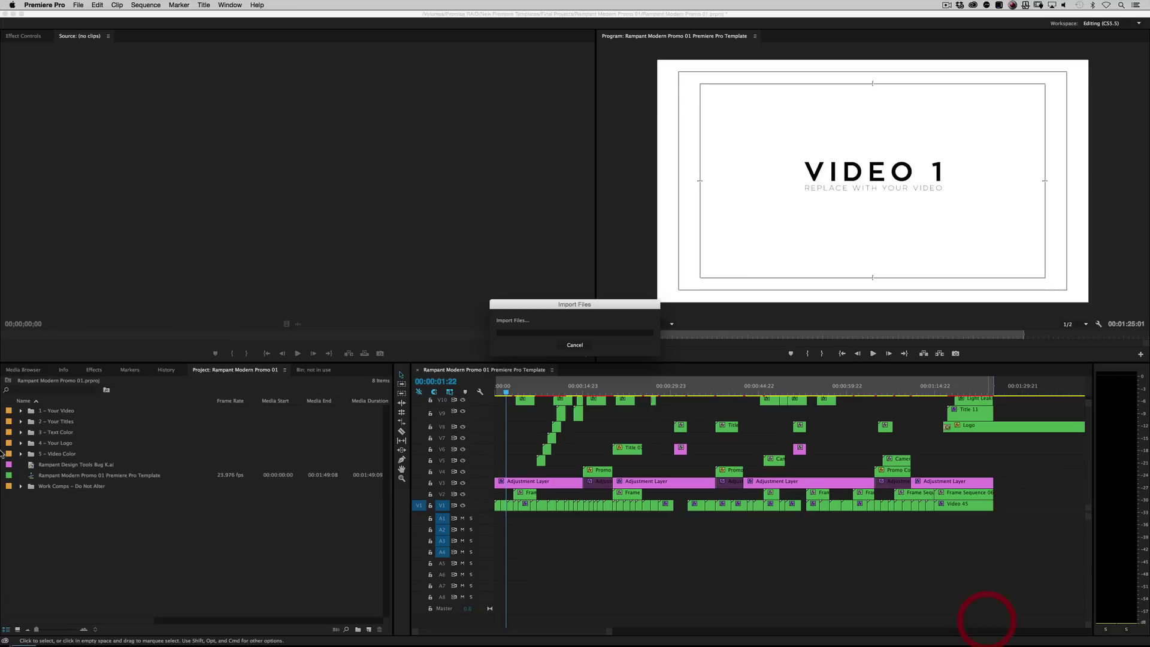
{"action": "left_click", "coordinate": [92, 588]}
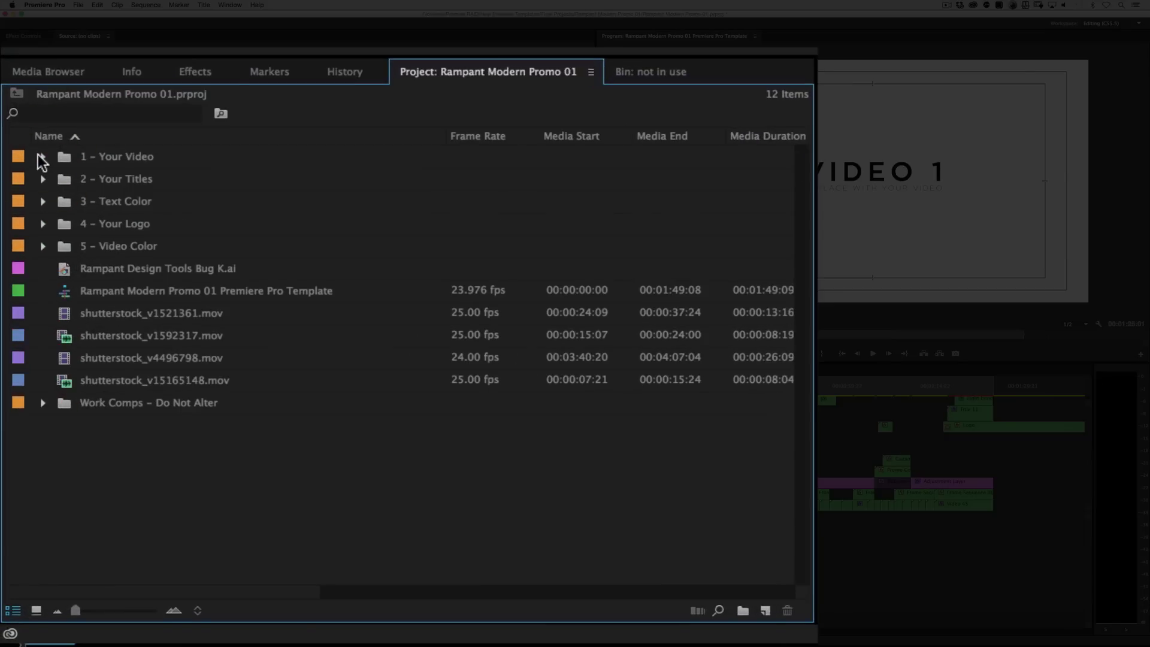
Place shutterstock_v1521361.mov on V2 of Video 01 and hide the video1.jpg track
{"action": "left_click", "coordinate": [40, 156]}
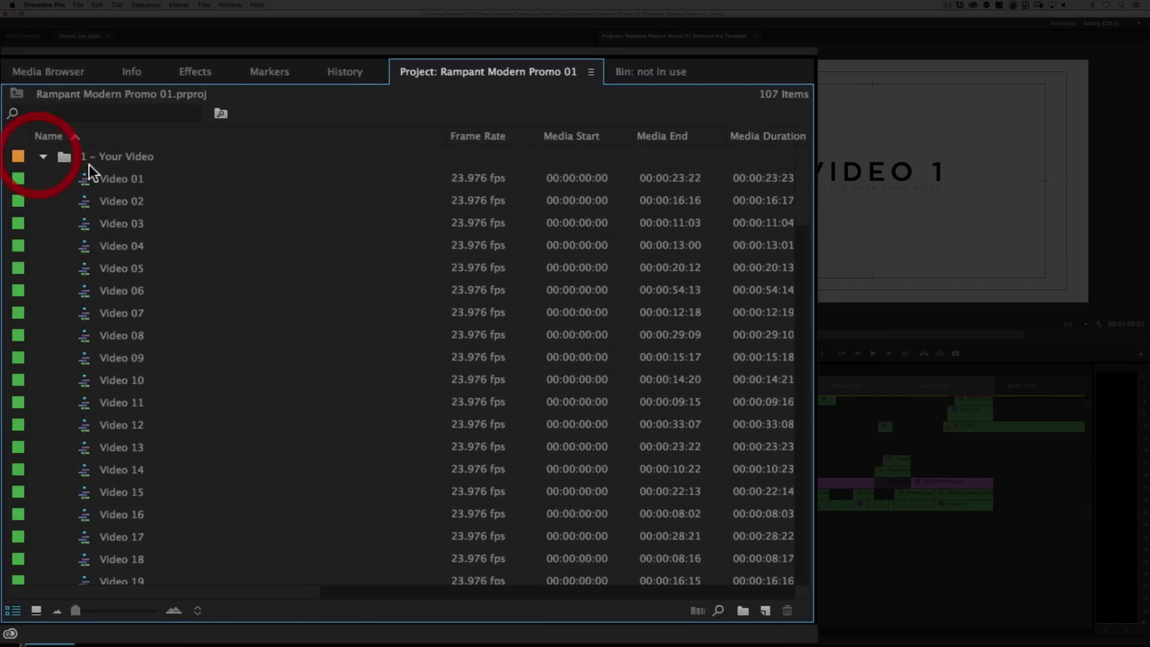
{"action": "double_click", "coordinate": [126, 179]}
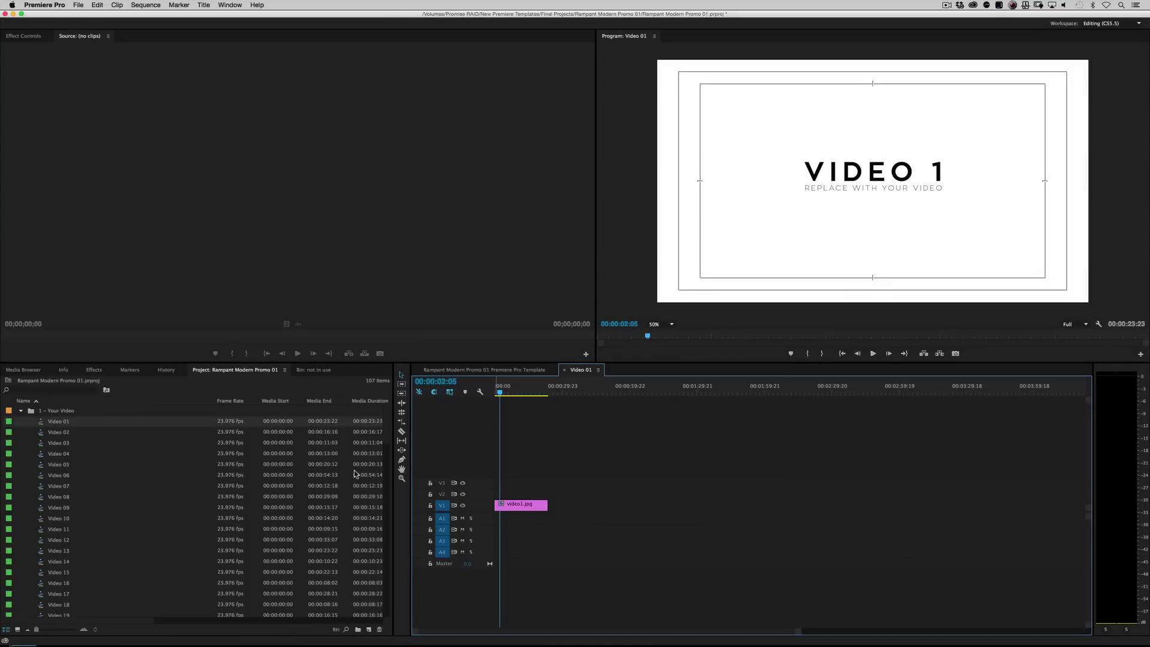
{"action": "left_click", "coordinate": [21, 411]}
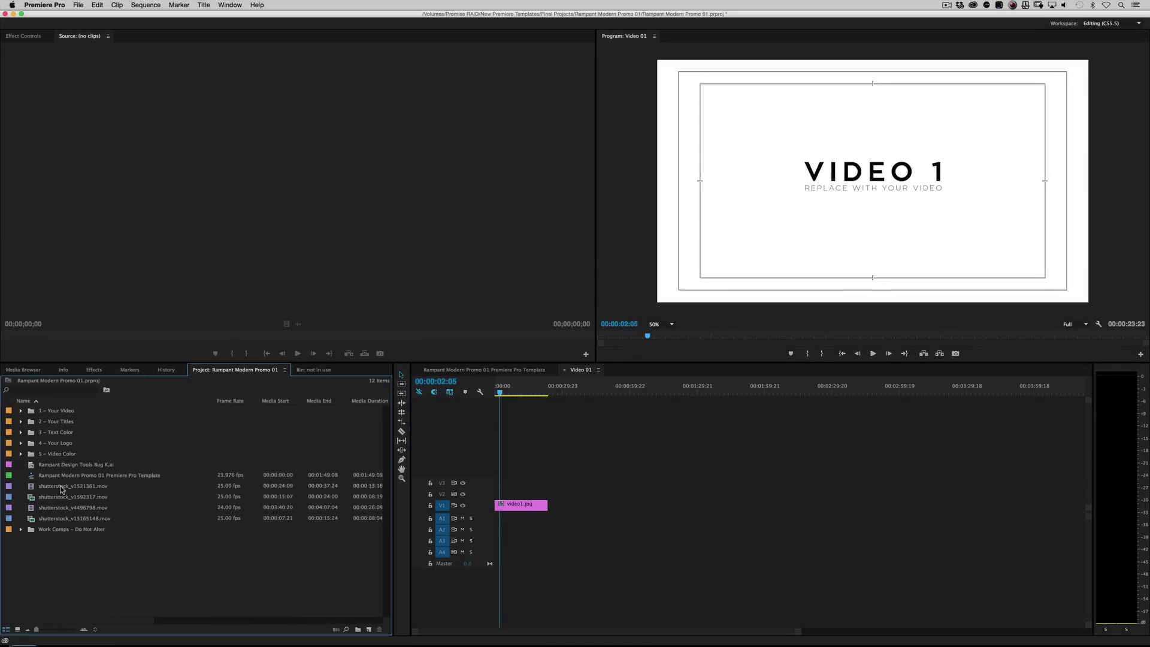
{"action": "left_click_drag", "start_coordinate": [60, 489], "coordinate": [492, 496]}
{"action": "left_click", "coordinate": [462, 505]}
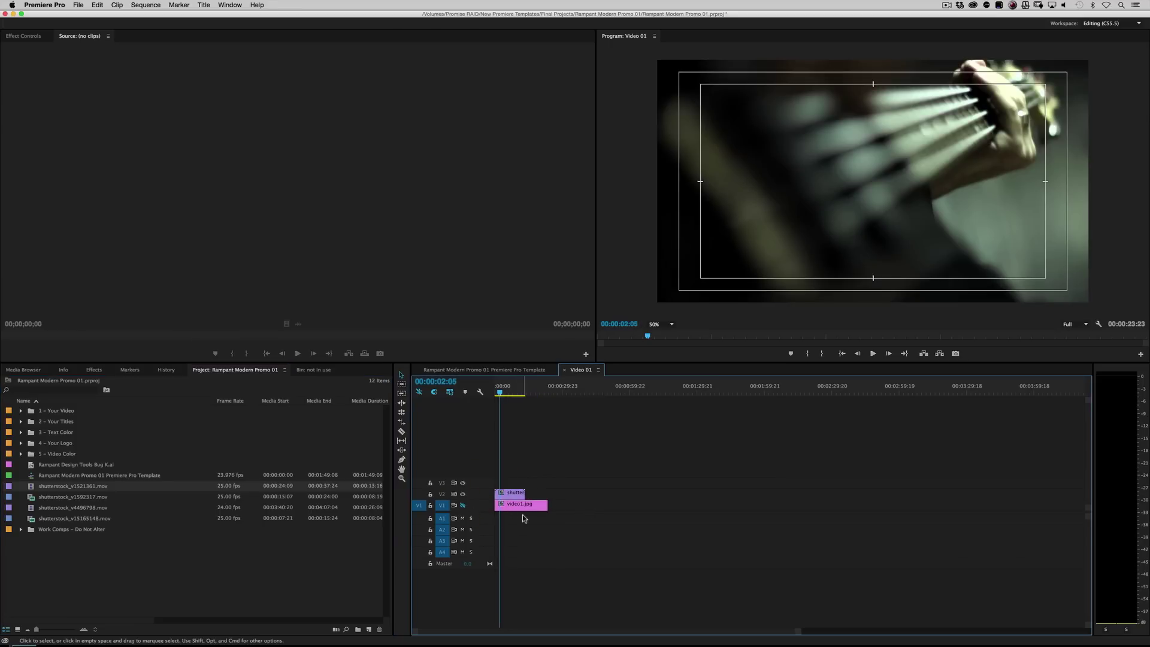
Preview the template's opening shot with the new guitar footage
{"action": "left_click_drag", "start_coordinate": [497, 393], "coordinate": [495, 400]}
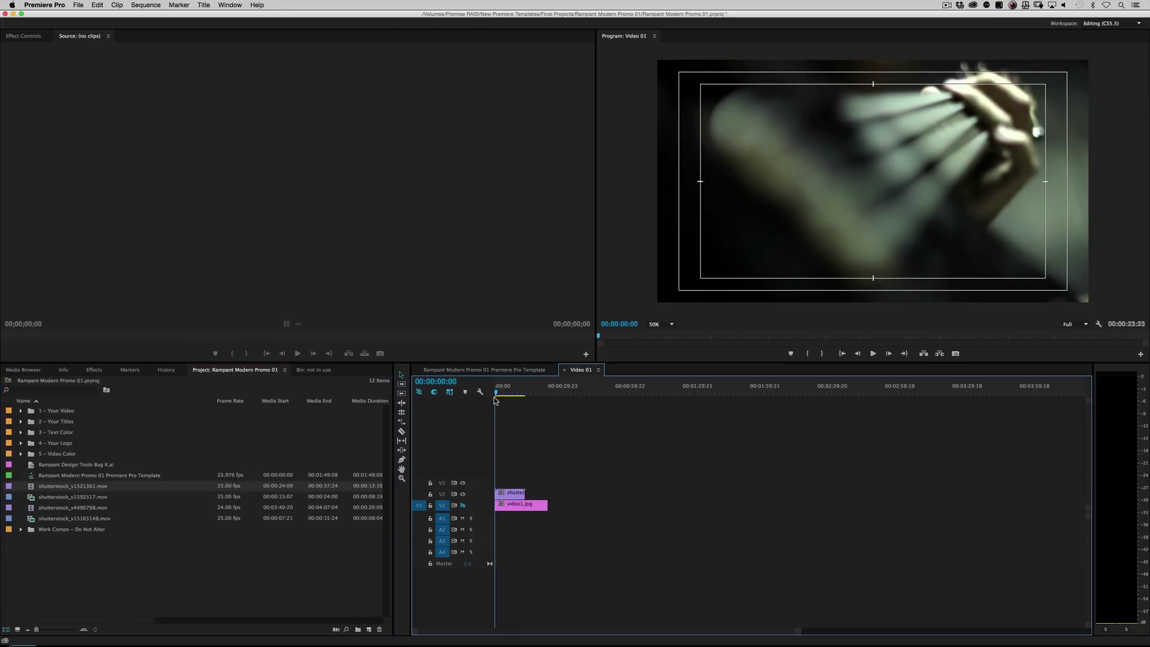
{"action": "left_click", "coordinate": [469, 372]}
{"action": "key", "text": "space"}
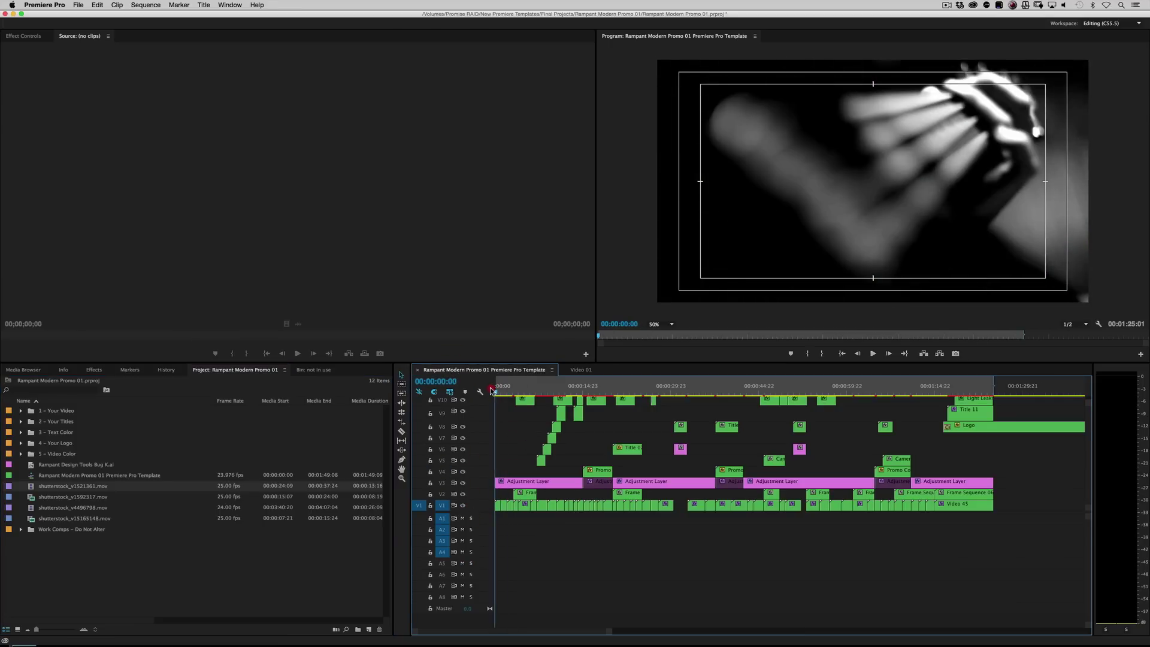
{"action": "key", "text": "space"}
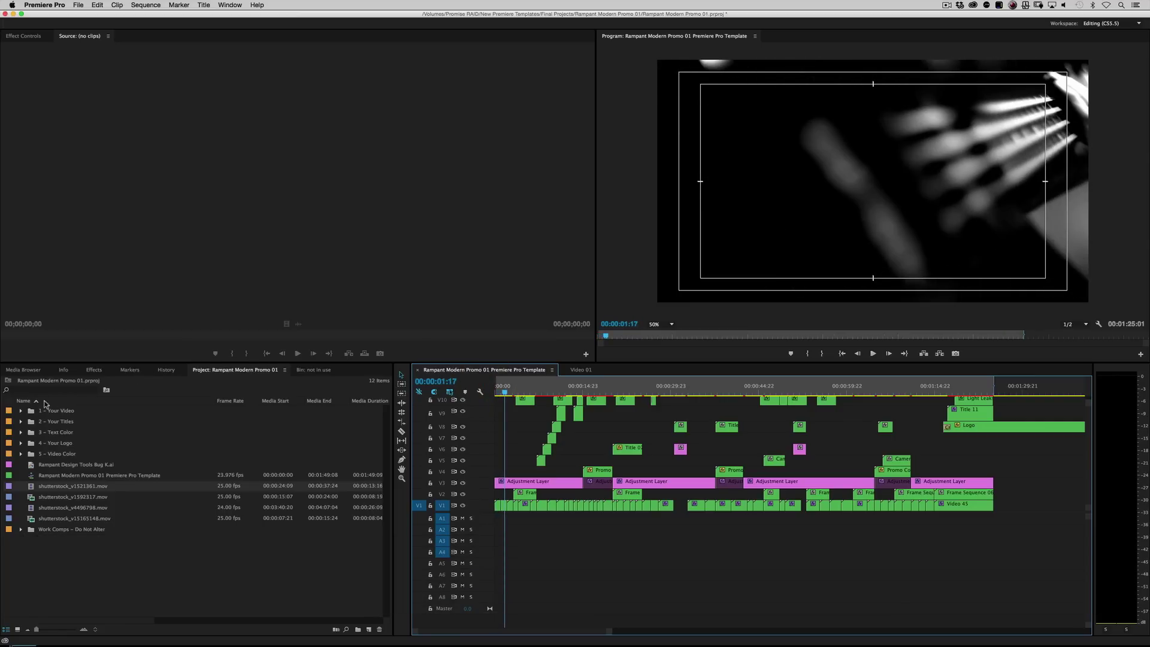
Place shutterstock_v1592317.mov on V2 of the Video 02 sequence
{"action": "left_click", "coordinate": [21, 411]}
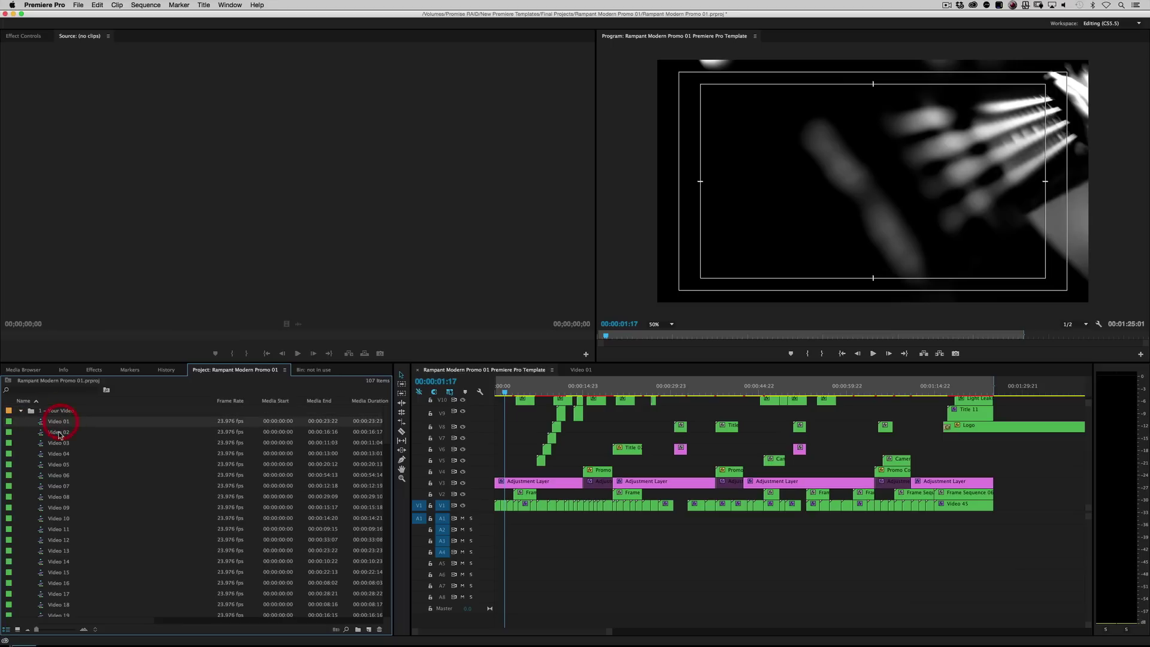
{"action": "double_click", "coordinate": [59, 433]}
{"action": "left_click", "coordinate": [20, 410]}
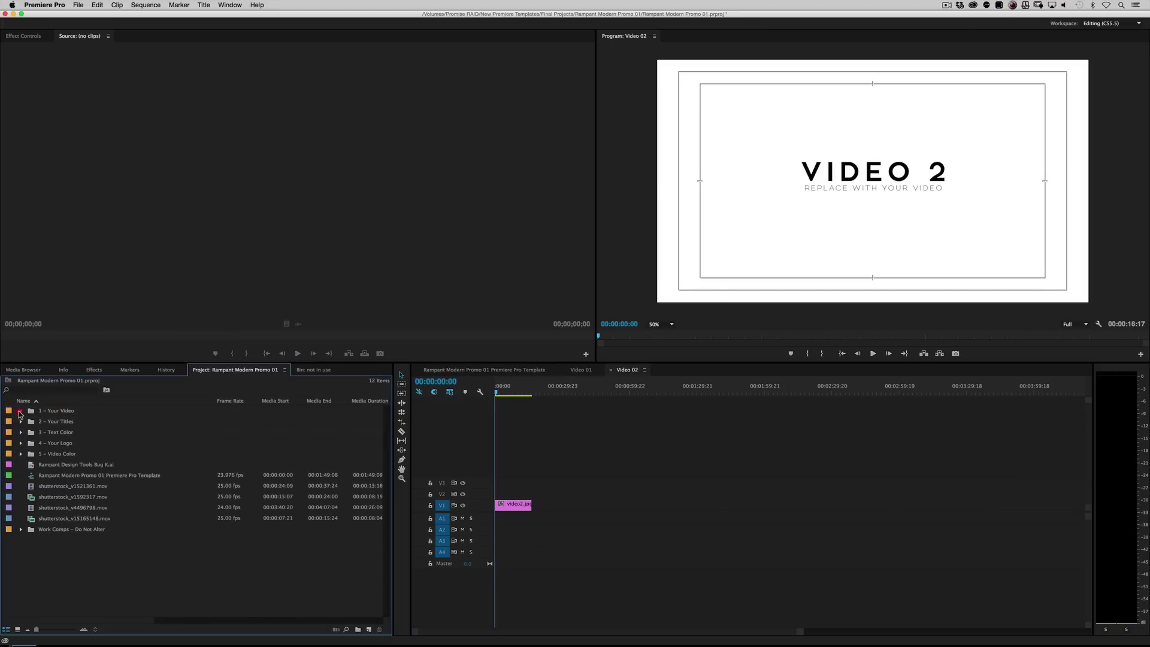
{"action": "left_click", "coordinate": [57, 497]}
{"action": "left_click_drag", "start_coordinate": [56, 498], "coordinate": [467, 502]}
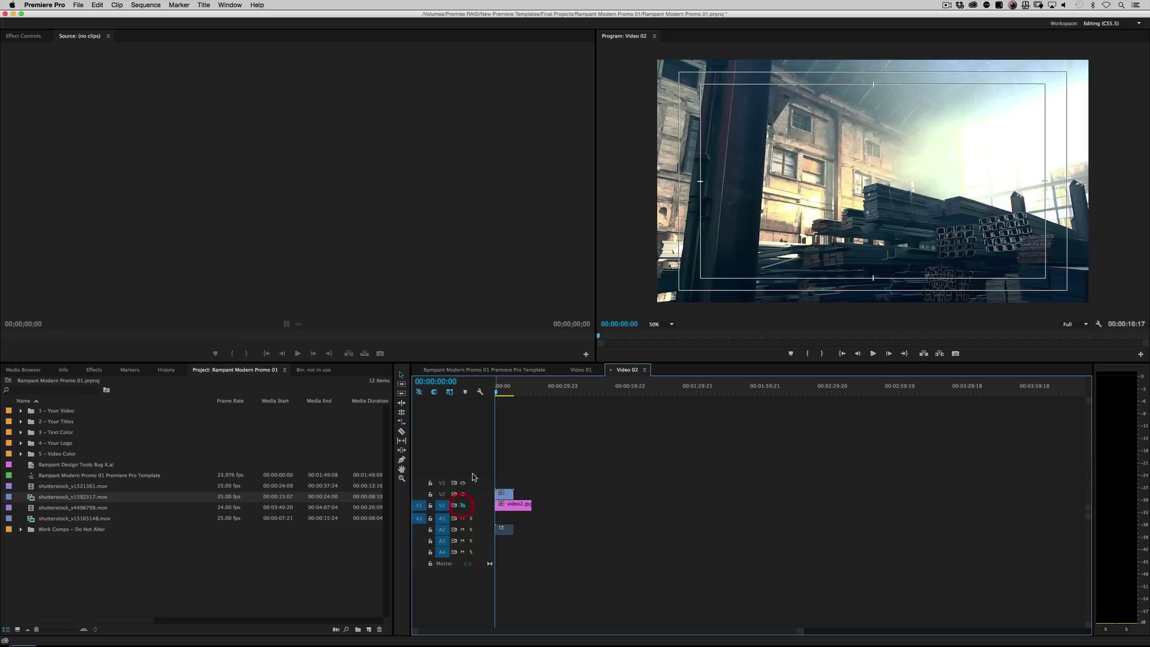
Play the template from its start to check the second shot's warehouse footage
{"action": "left_click", "coordinate": [484, 370]}
{"action": "left_click", "coordinate": [503, 386]}
{"action": "left_click_drag", "start_coordinate": [503, 386], "coordinate": [494, 389]}
{"action": "key", "text": "space"}
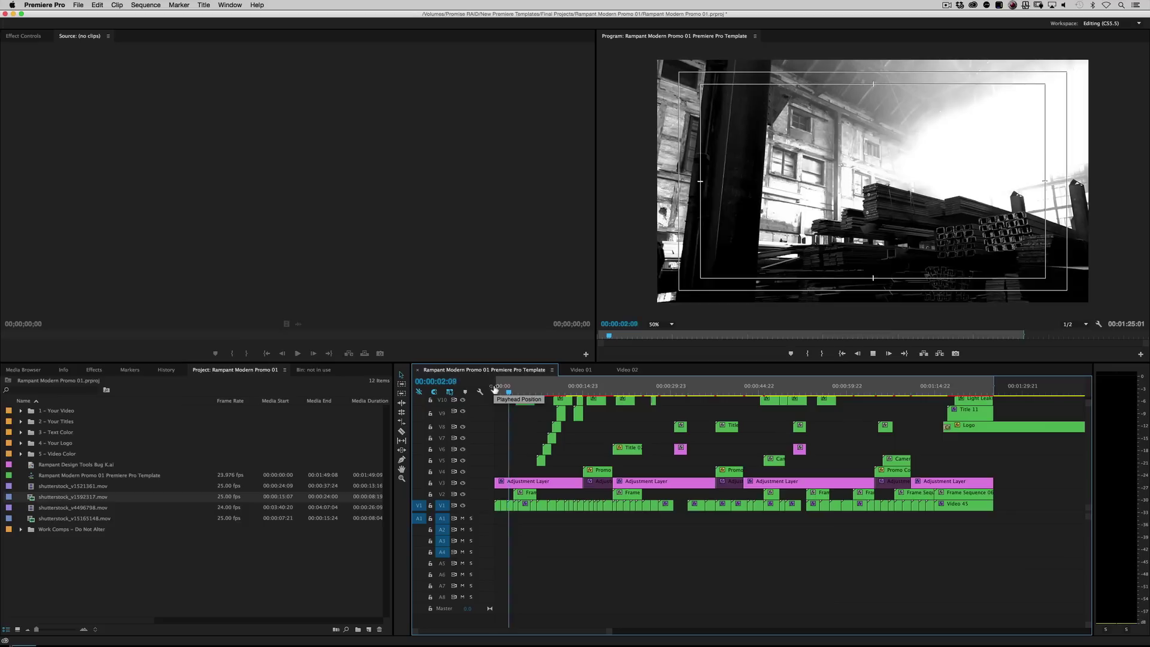
{"action": "key", "text": "space"}
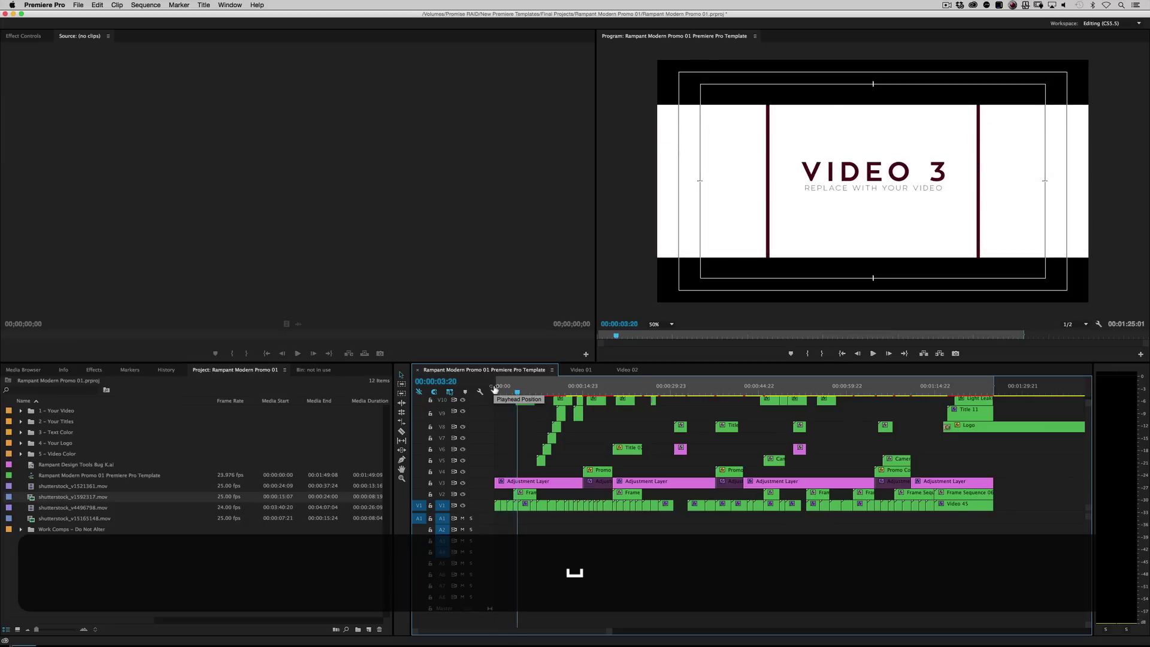
Place the microphone clip shutterstock_v4496798.mov into the Video 03 sequence
{"action": "left_click", "coordinate": [21, 411]}
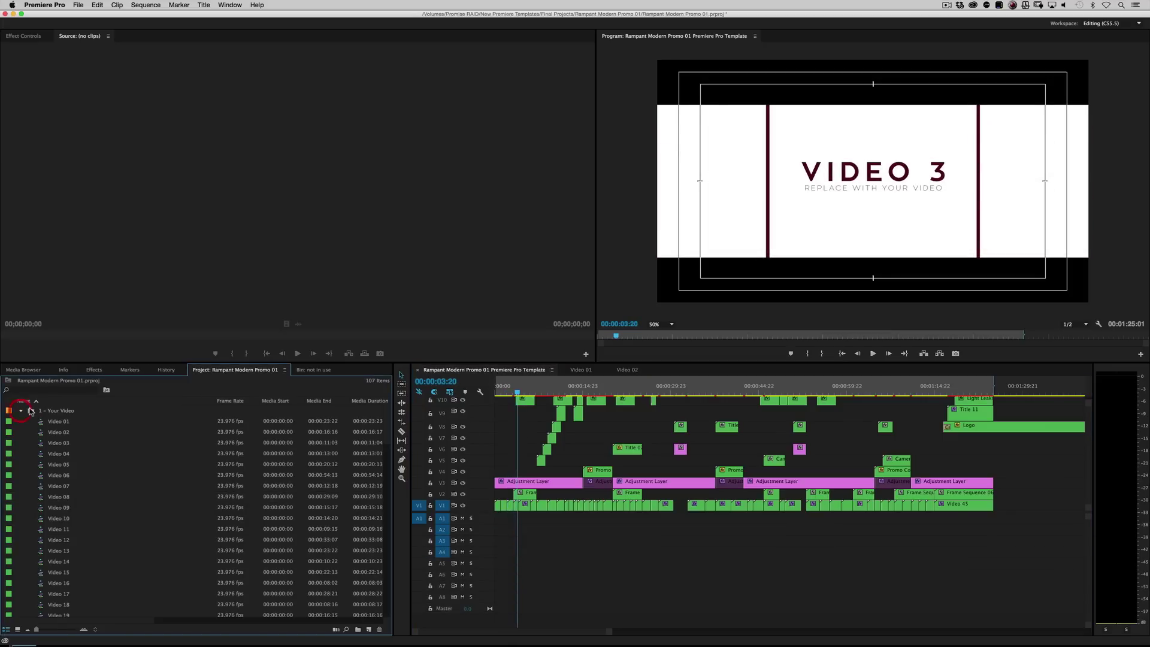
{"action": "double_click", "coordinate": [57, 447]}
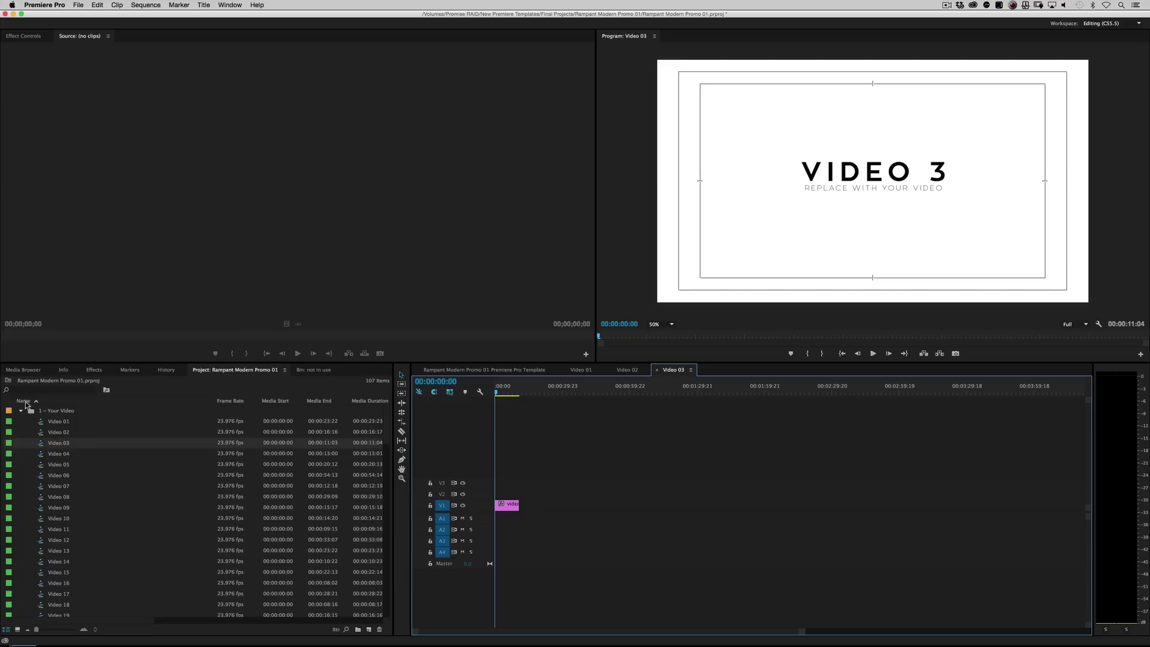
{"action": "left_click", "coordinate": [22, 411]}
{"action": "left_click", "coordinate": [21, 411]}
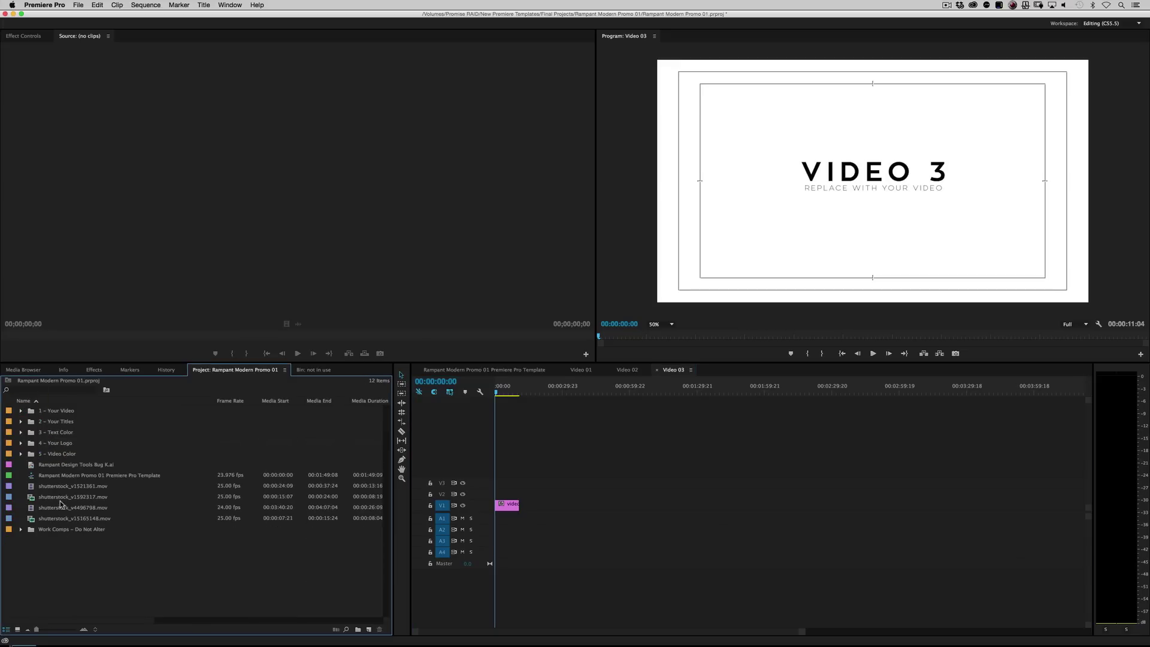
{"action": "left_click_drag", "start_coordinate": [58, 508], "coordinate": [500, 494]}
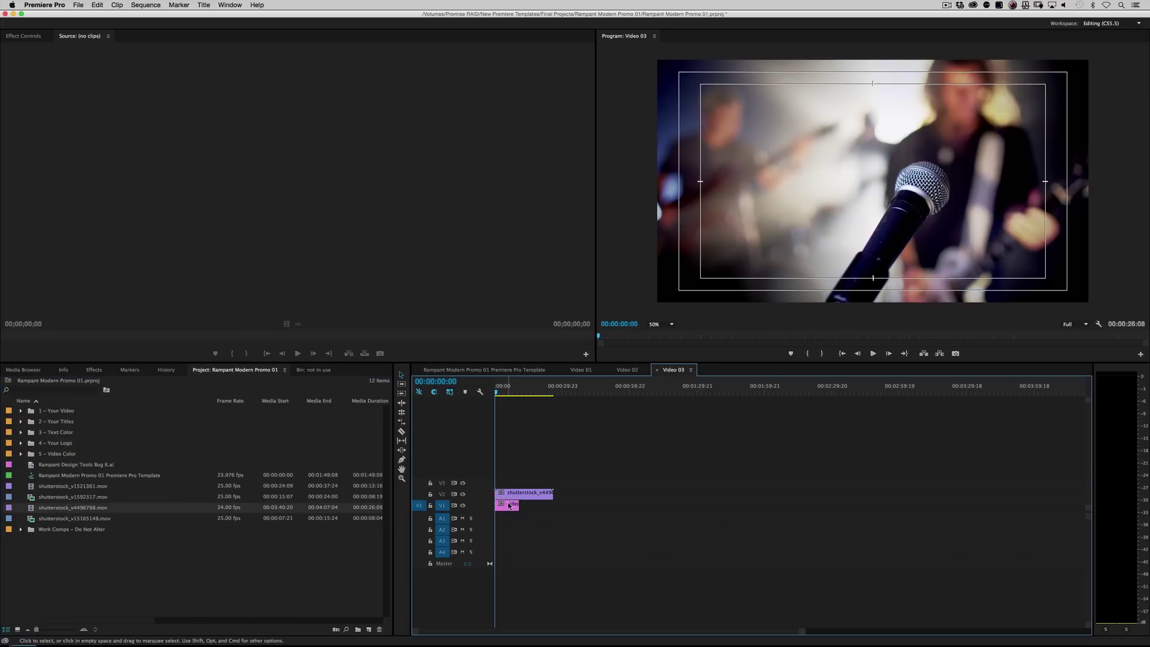
Play the template's opening to check the microphone footage in the third shot
{"action": "left_click", "coordinate": [484, 369]}
{"action": "mouse_move", "coordinate": [503, 389]}
{"action": "left_mouse_down"}
{"action": "mouse_move", "coordinate": [517, 392]}
{"action": "mouse_move", "coordinate": [501, 399]}
{"action": "left_mouse_up"}
{"action": "key", "text": "space"}
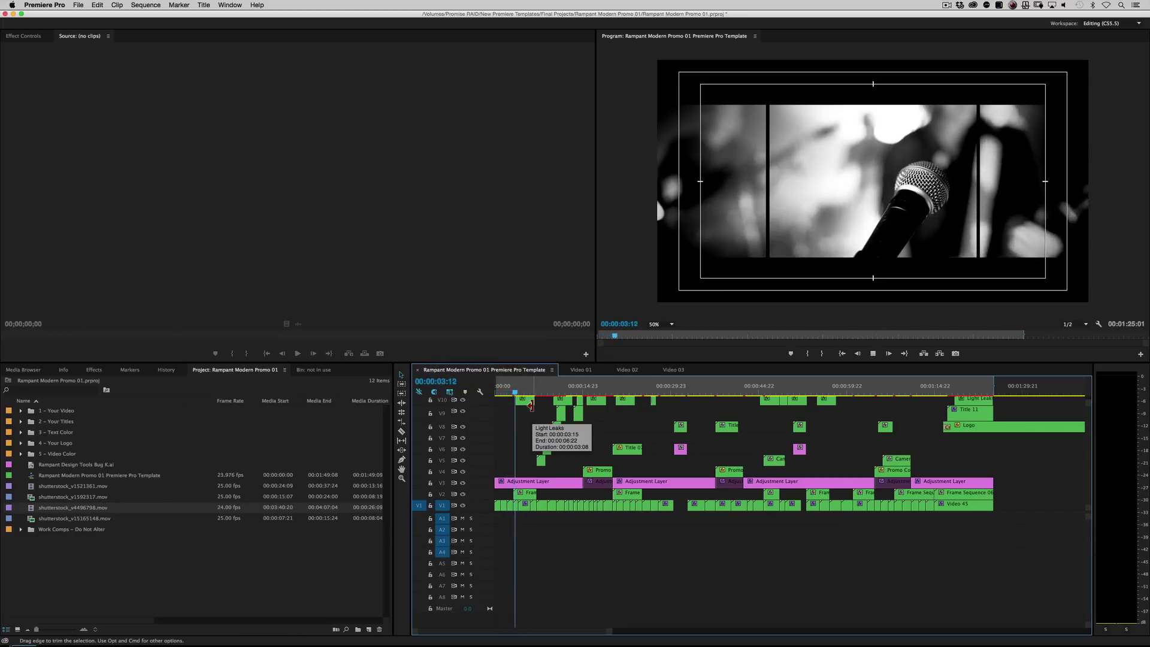
{"action": "key", "text": "space"}
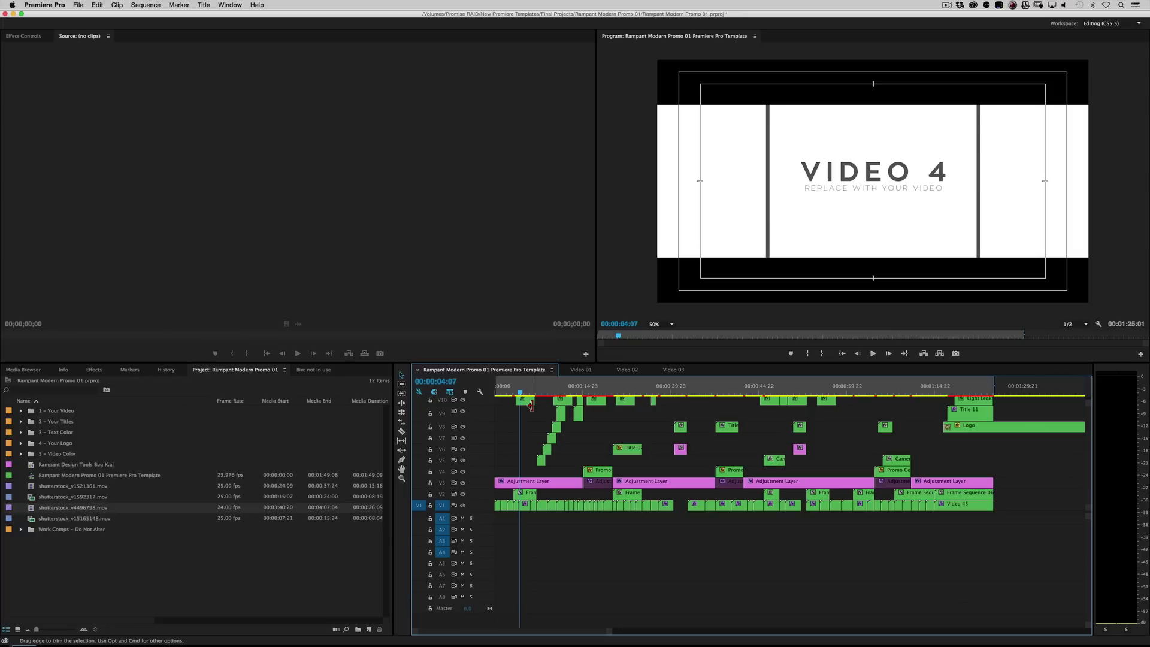
{"action": "left_click_drag", "start_coordinate": [521, 391], "coordinate": [510, 394]}
{"action": "key", "text": "space"}
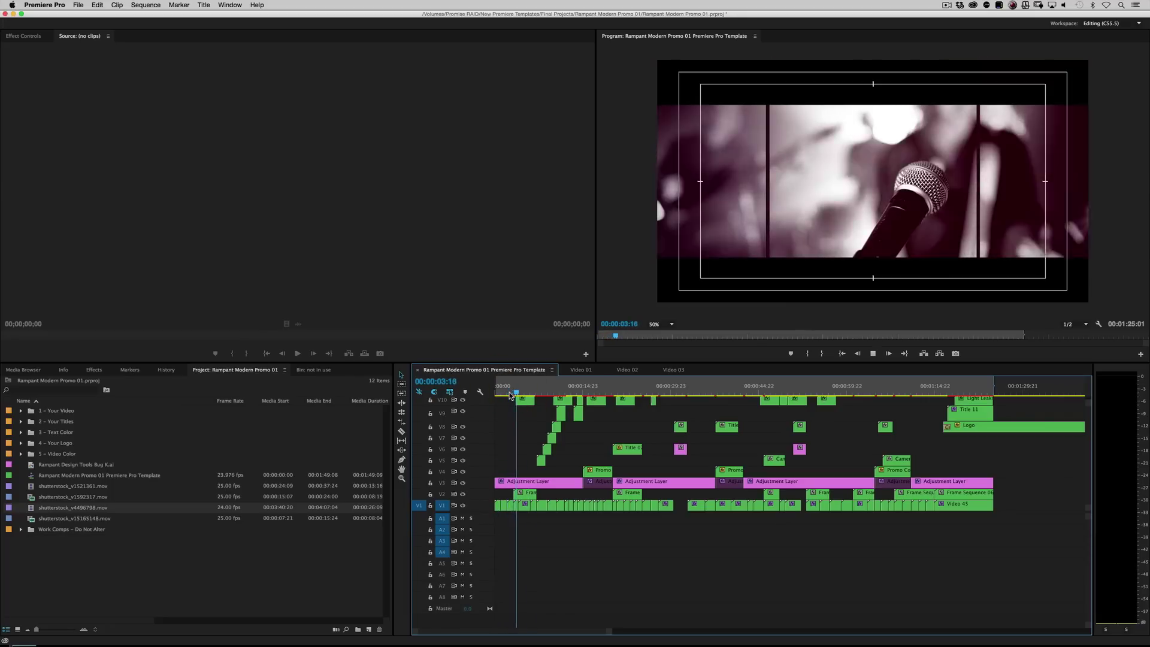
{"action": "key", "text": "space"}
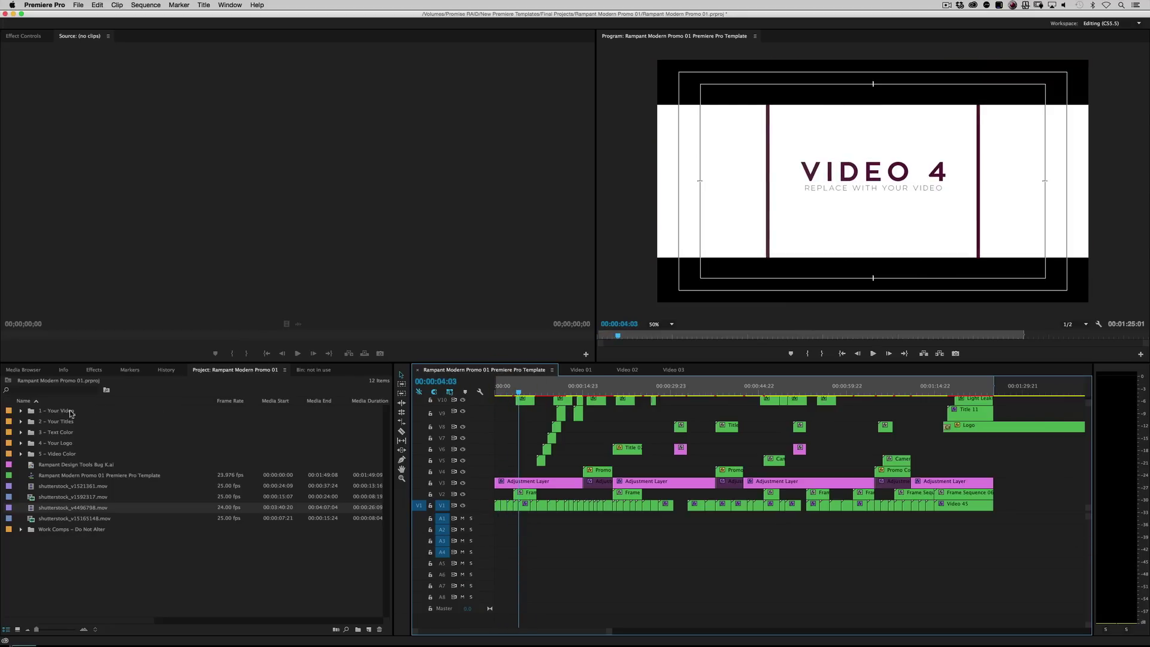
Expand the 2 - Your Titles bin and scroll through its titles
{"action": "left_click", "coordinate": [59, 421]}
{"action": "left_click", "coordinate": [21, 422]}
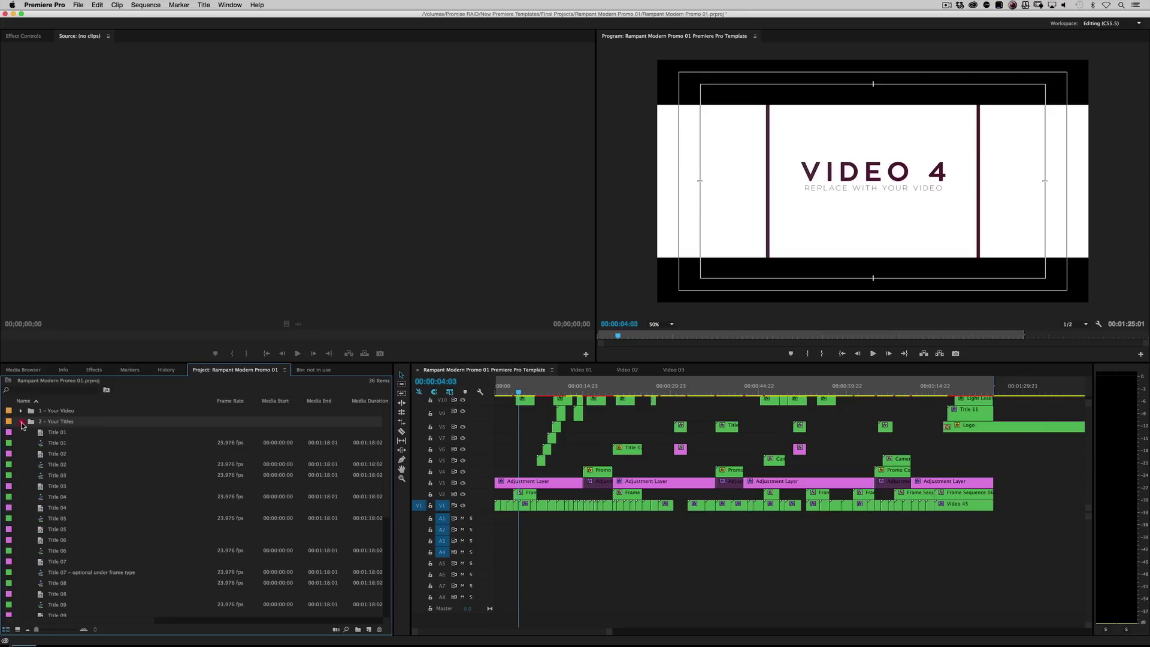
{"action": "scroll", "coordinate": [64, 428], "scroll_direction": "down", "scroll_amount": 3}
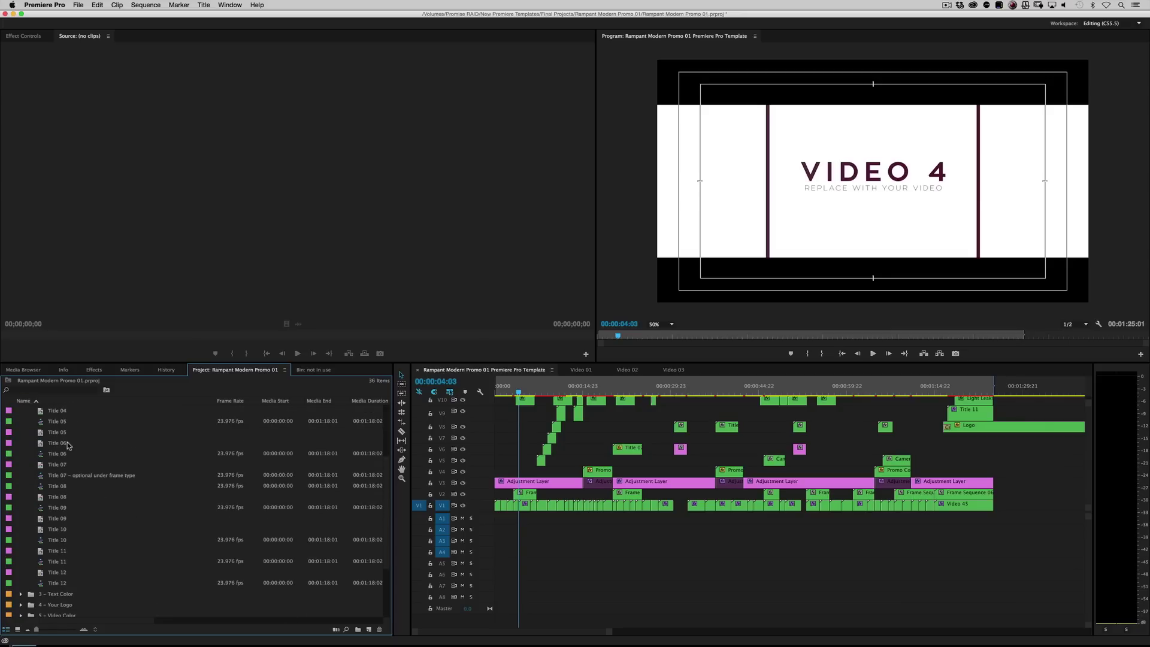
{"action": "scroll", "coordinate": [67, 445], "scroll_direction": "up", "scroll_amount": 1}
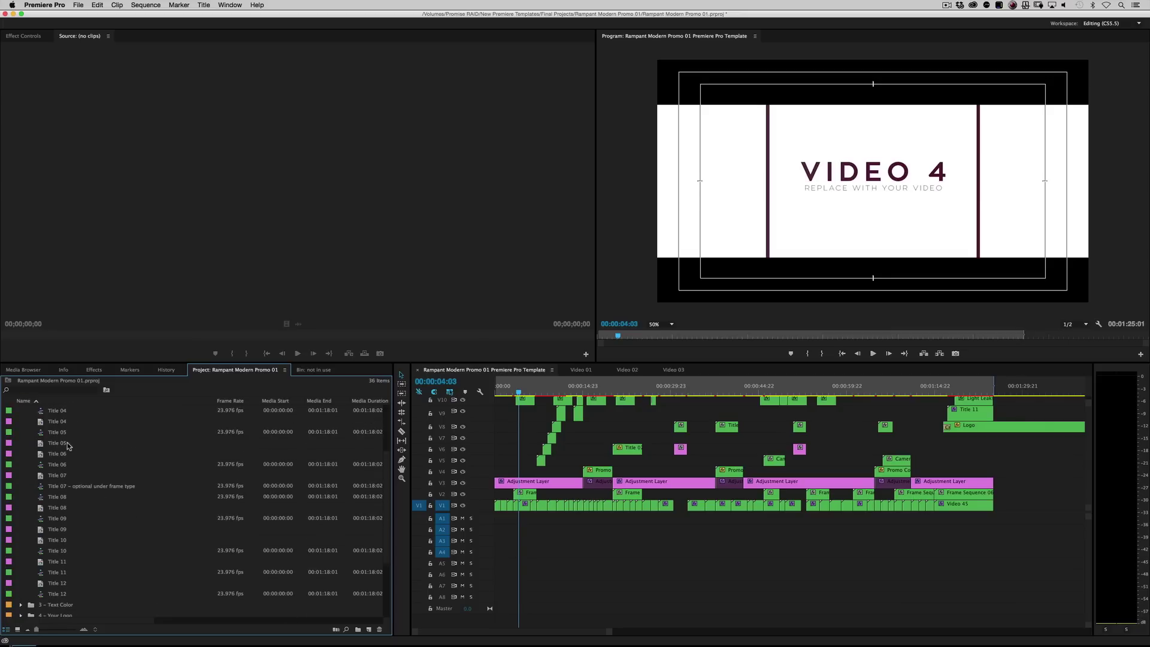
{"action": "scroll", "coordinate": [67, 443], "scroll_direction": "up", "scroll_amount": 3}
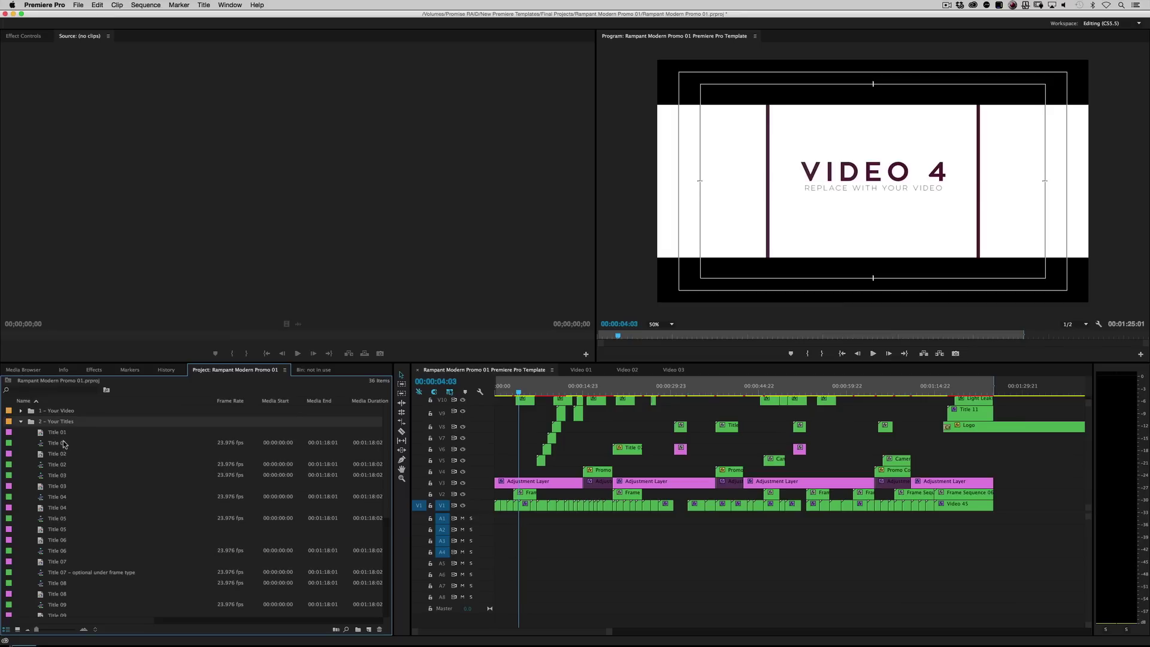
Open the Title 01 sequence and launch its text in the title editor
{"action": "left_click", "coordinate": [50, 433]}
{"action": "left_click", "coordinate": [60, 444]}
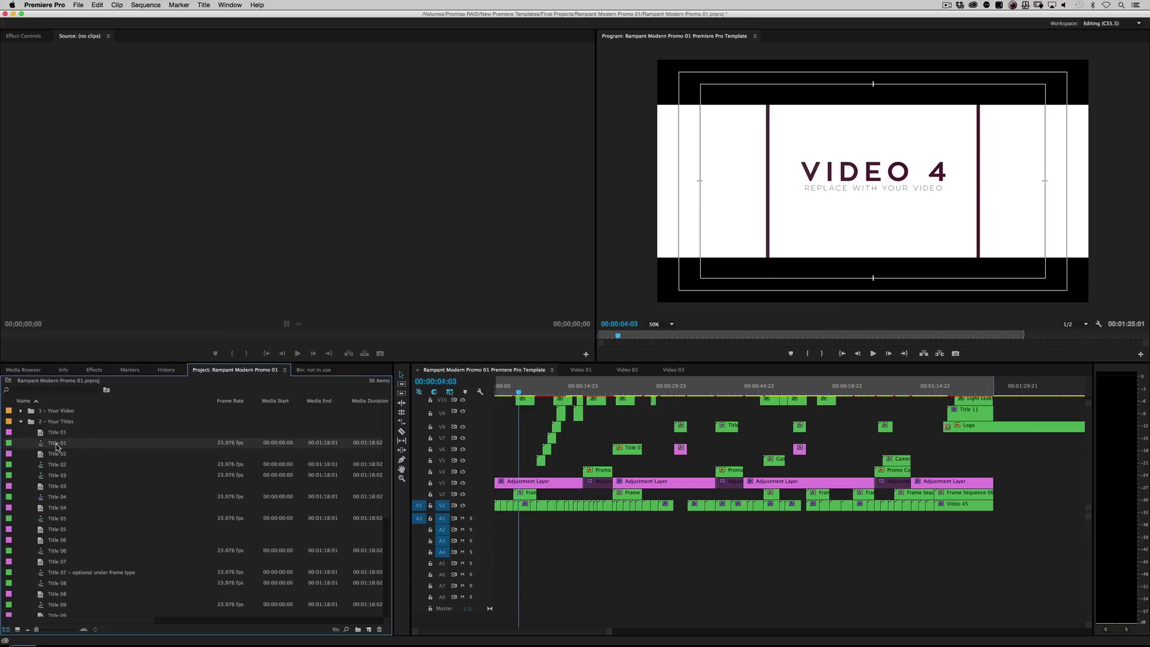
{"action": "double_click", "coordinate": [54, 445]}
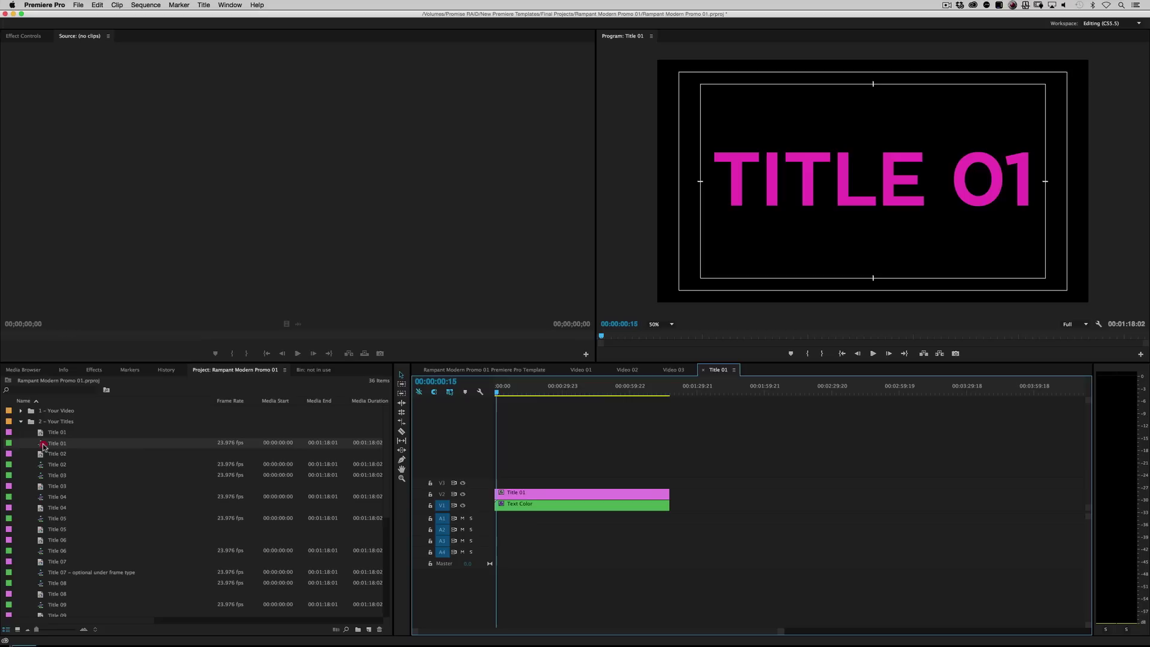
{"action": "left_click_drag", "start_coordinate": [512, 394], "coordinate": [458, 393]}
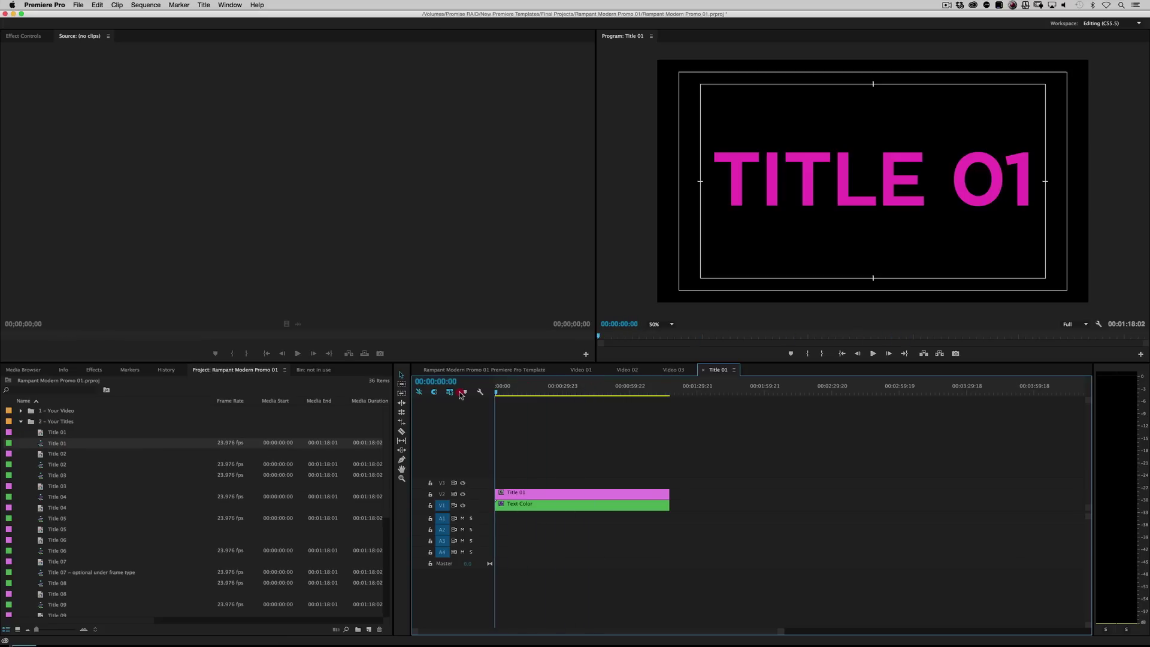
{"action": "double_click", "coordinate": [517, 491]}
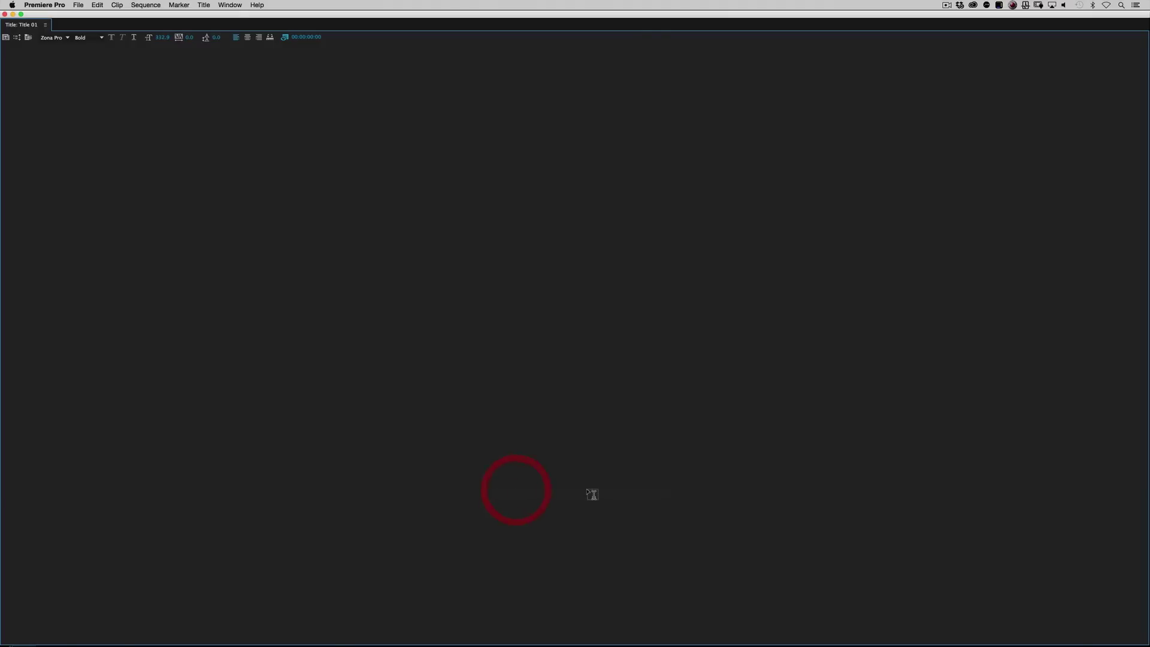
Replace the TITLE 01 text with WHAMY and close the Titler
{"action": "double_click", "coordinate": [155, 160]}
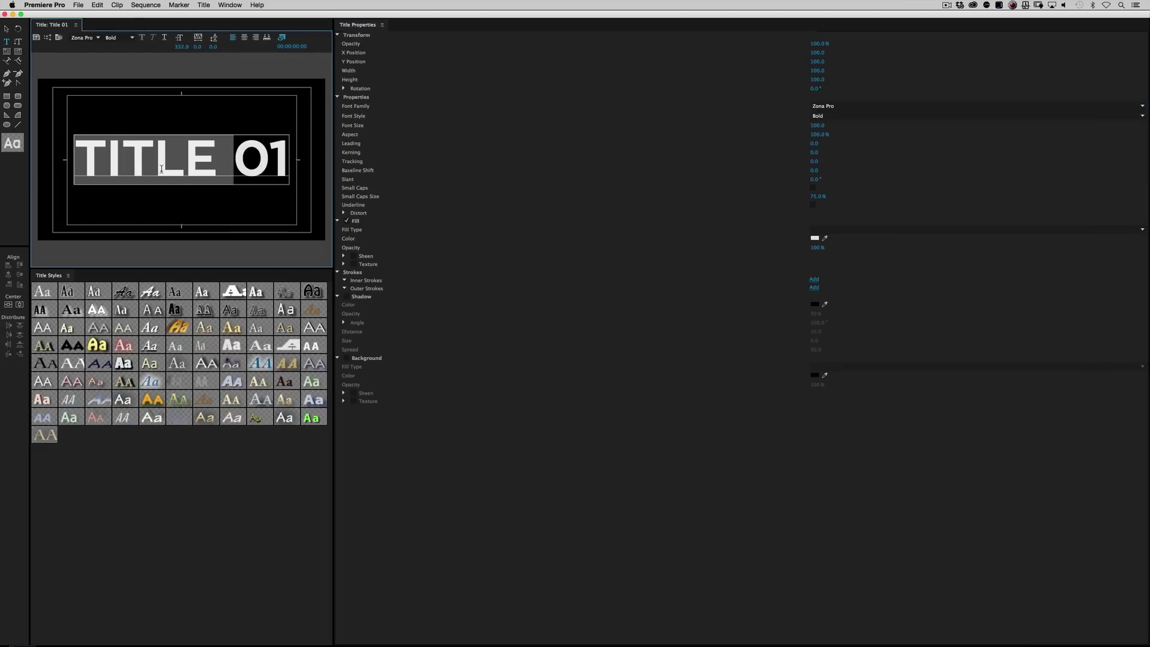
{"action": "left_click", "coordinate": [155, 160]}
{"action": "left_click_drag", "start_coordinate": [74, 159], "coordinate": [359, 149]}
{"action": "type", "text": "WHAMY"}
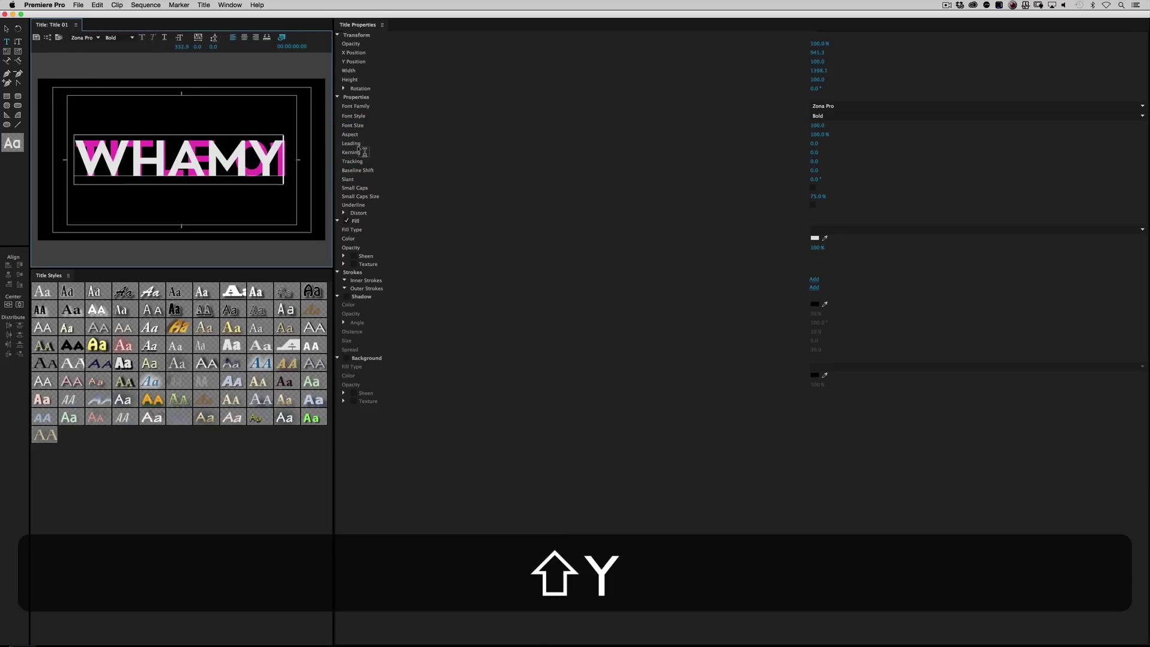
{"action": "left_click", "coordinate": [5, 13]}
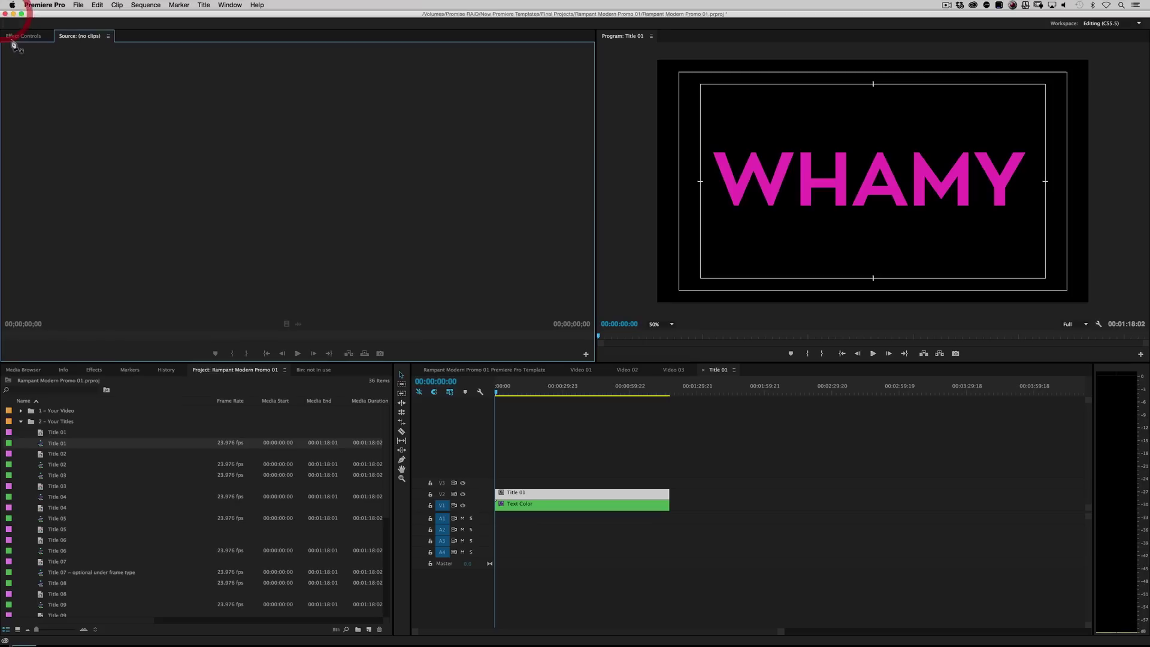
Return to the Rampant Modern Promo 01 sequence and play it from the start to preview the WHAMY title
{"action": "left_click", "coordinate": [488, 370]}
{"action": "mouse_move", "coordinate": [520, 389]}
{"action": "left_mouse_down"}
{"action": "mouse_move", "coordinate": [509, 393]}
{"action": "mouse_move", "coordinate": [546, 393]}
{"action": "mouse_move", "coordinate": [527, 389]}
{"action": "left_mouse_up"}
{"action": "key", "text": "space"}
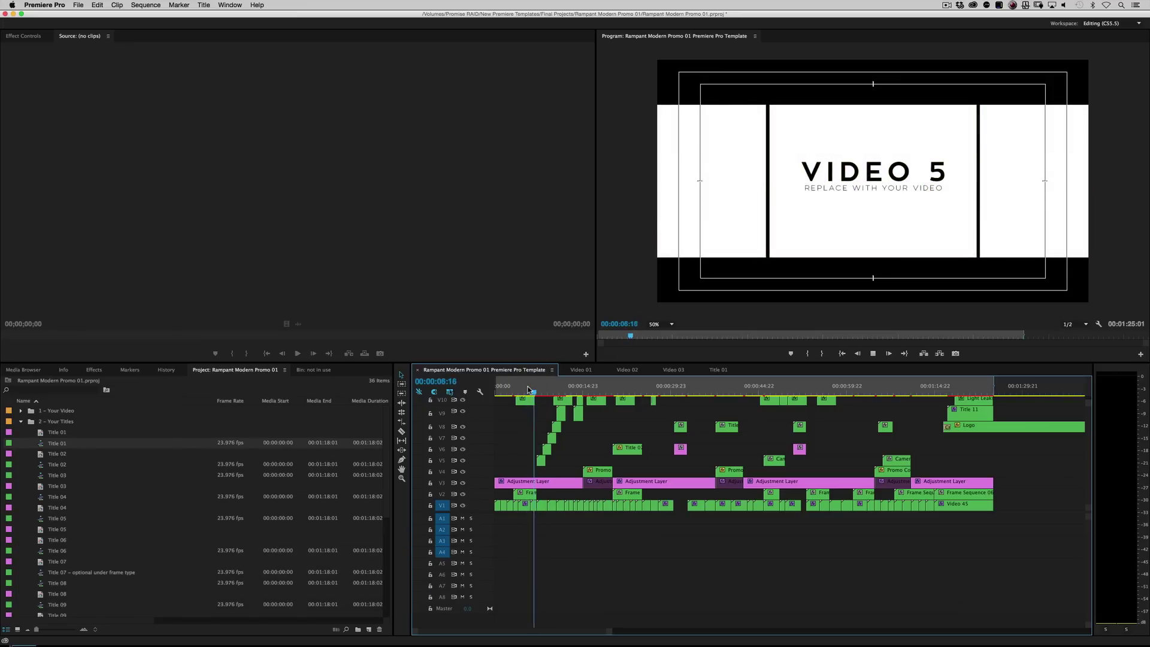
Stop playback and replace the Title 02 text with BAMMY
{"action": "key", "text": "space"}
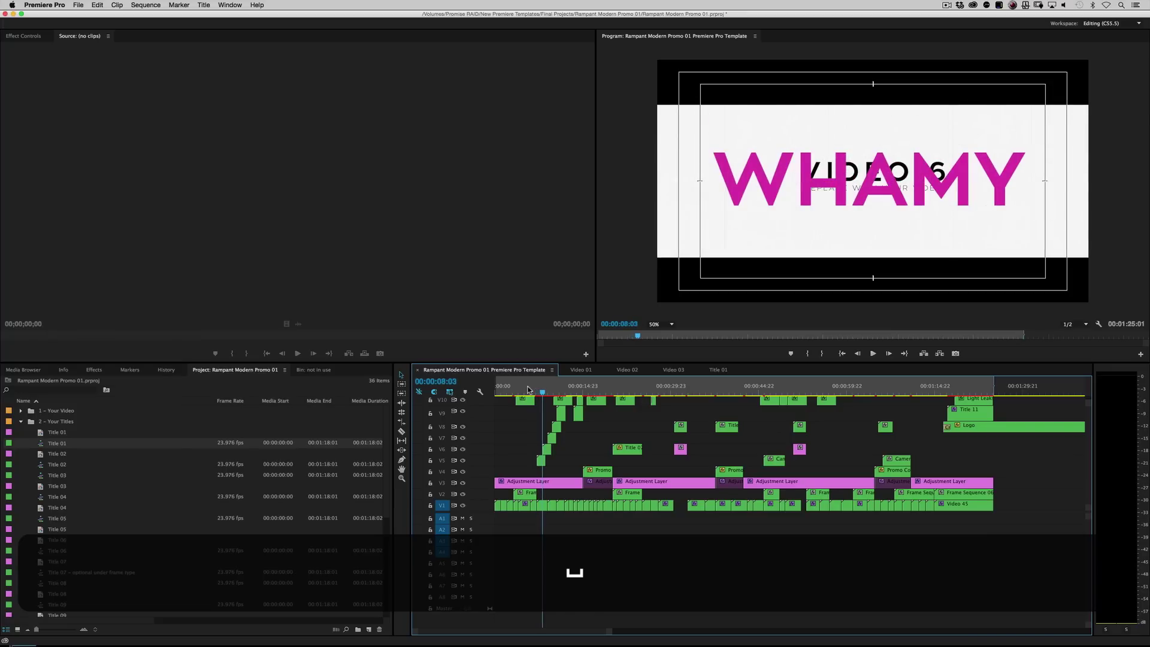
{"action": "left_click", "coordinate": [68, 464]}
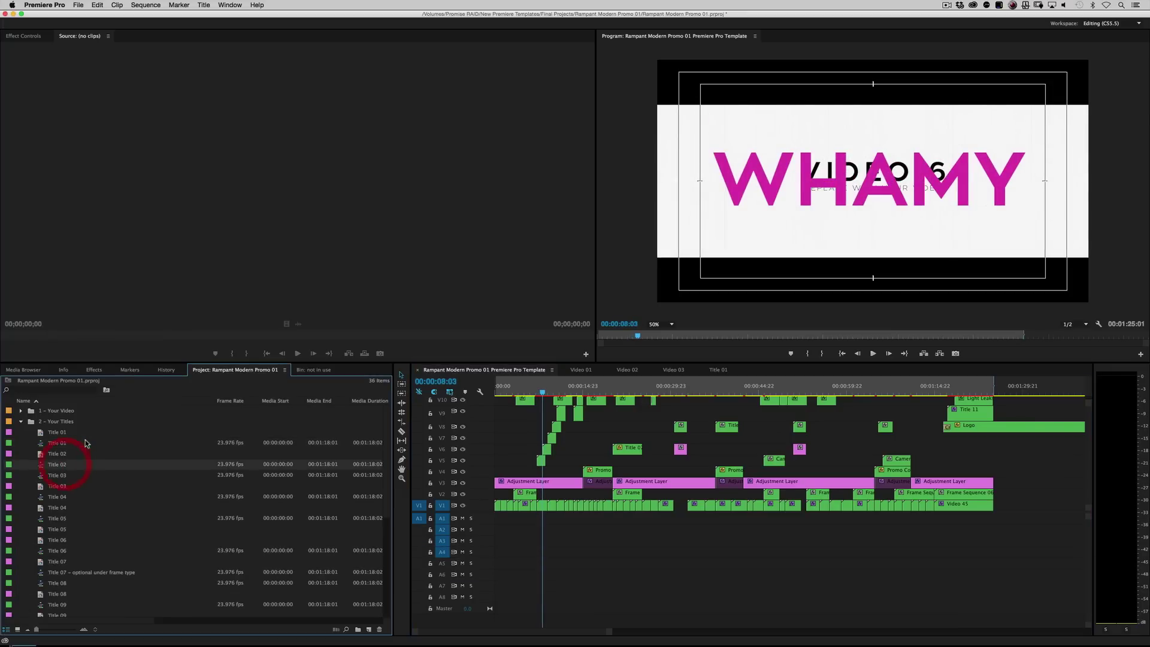
{"action": "double_click", "coordinate": [41, 466]}
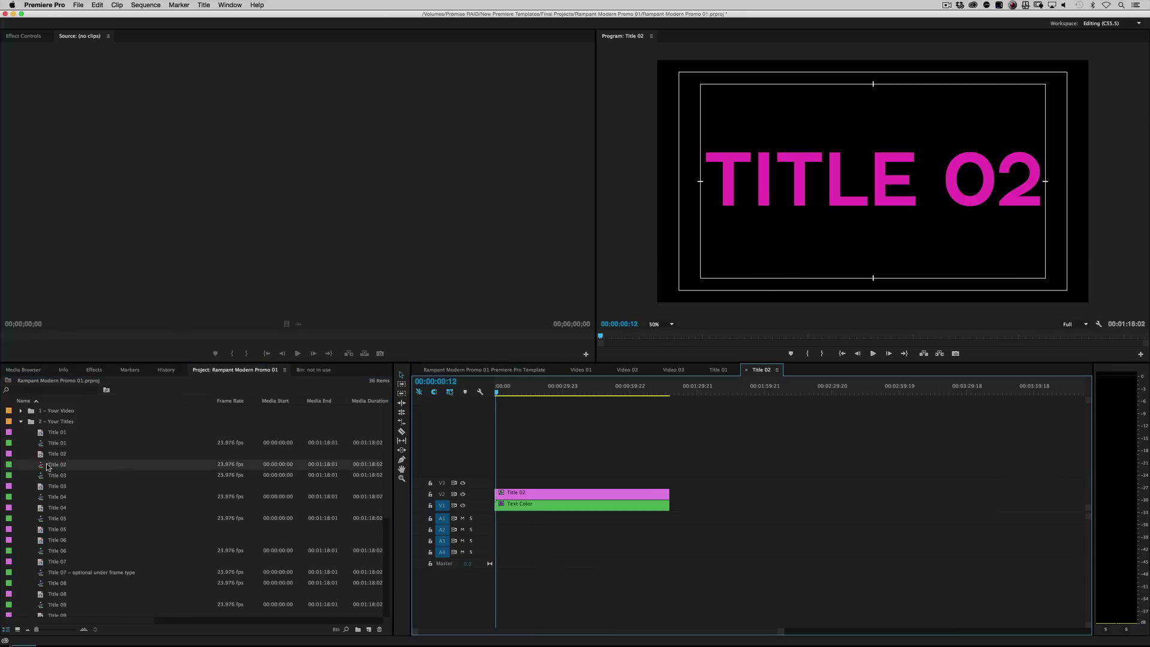
{"action": "double_click", "coordinate": [534, 494]}
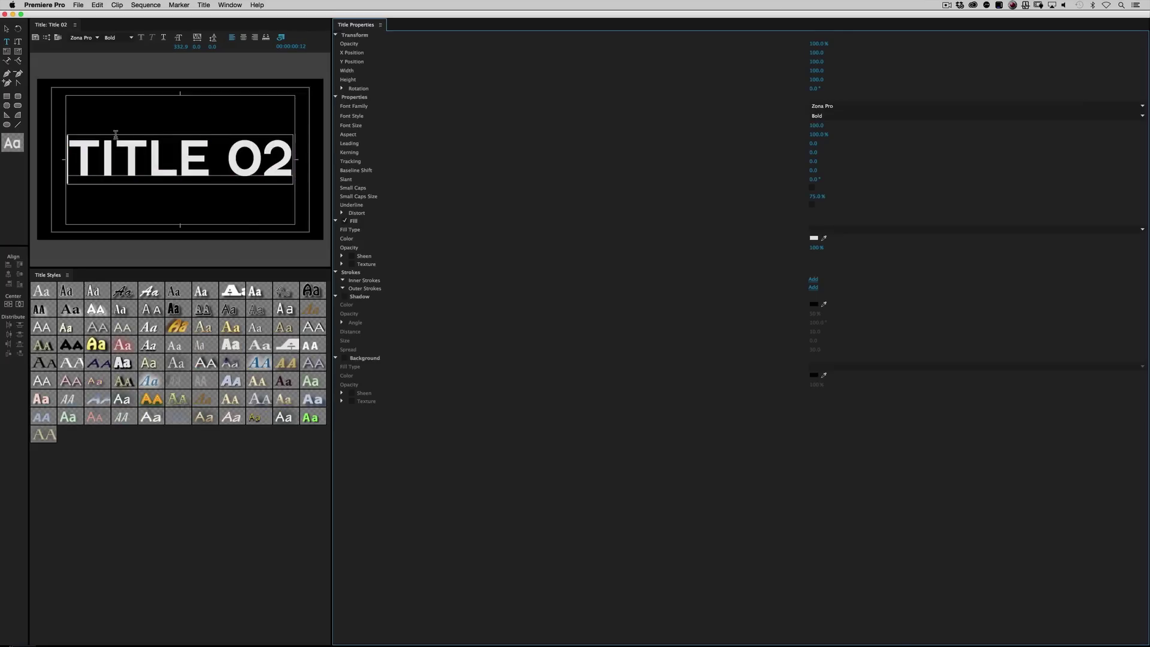
{"action": "left_click_drag", "start_coordinate": [78, 157], "coordinate": [330, 139]}
{"action": "type", "text": "BAMMY"}
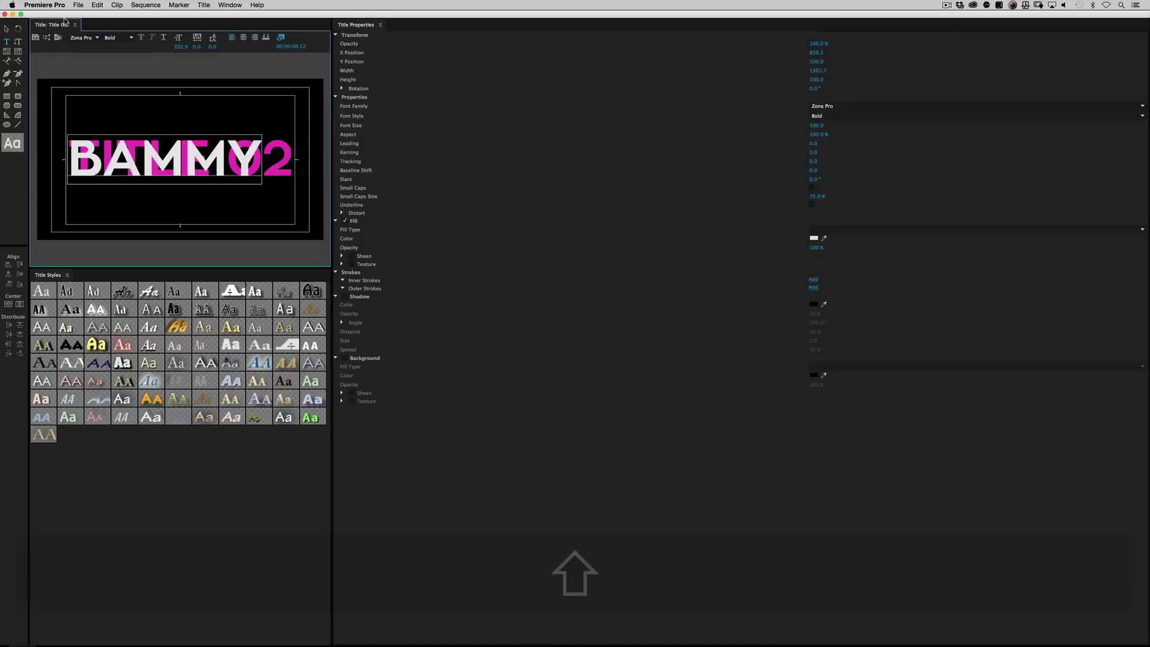
{"action": "left_click", "coordinate": [5, 14]}
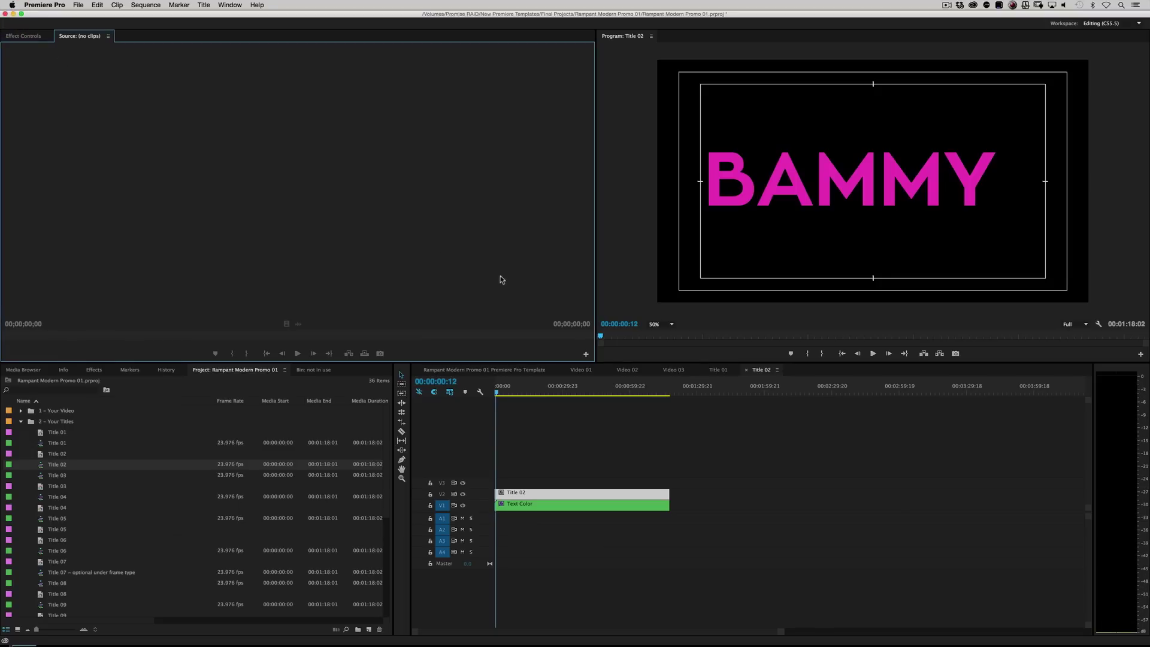
Centre the BAMMY text horizontally and scrub the main promo to check the WHAMY and BAMMY titles
{"action": "left_click", "coordinate": [446, 370]}
{"action": "left_click_drag", "start_coordinate": [542, 392], "coordinate": [546, 393]}
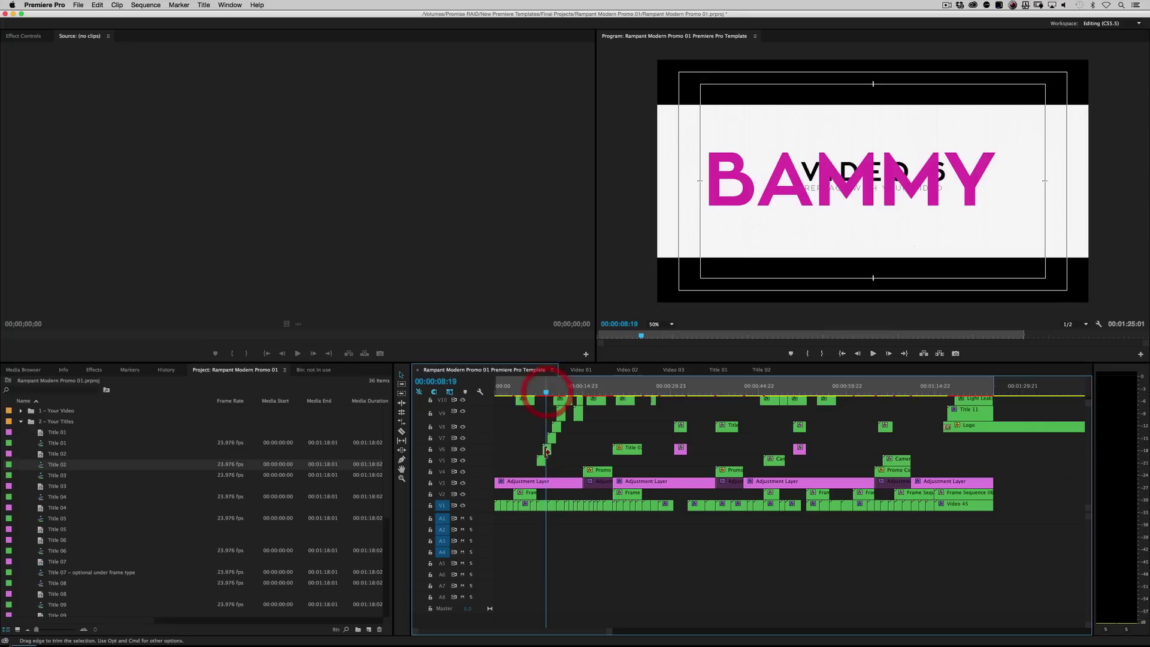
{"action": "double_click", "coordinate": [42, 466]}
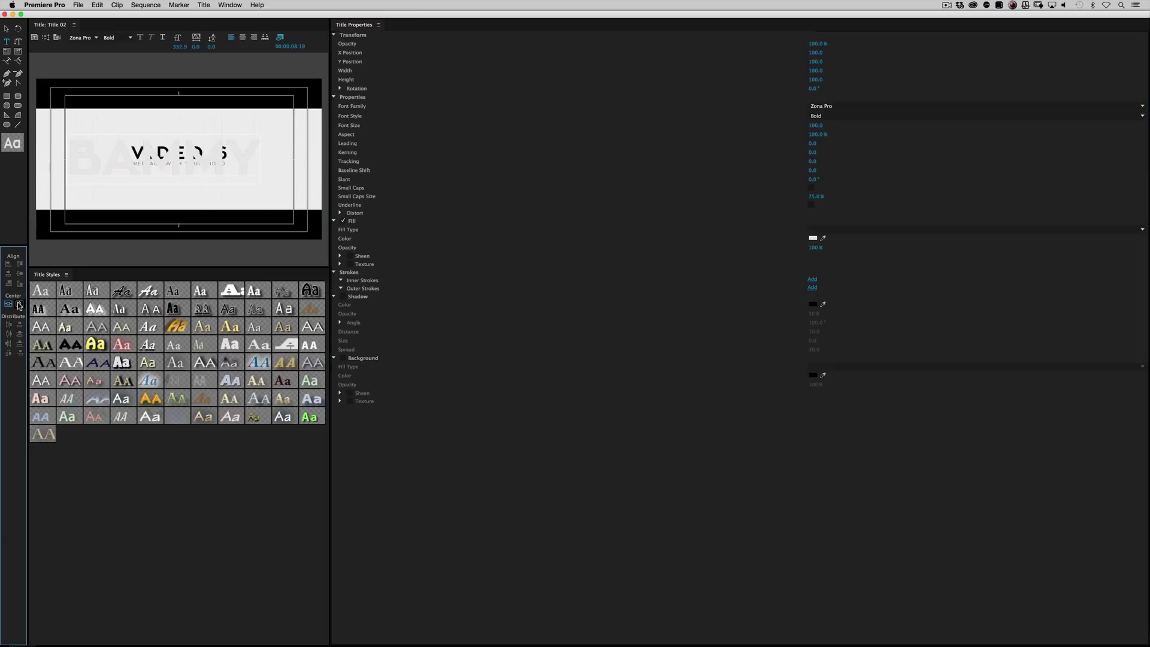
{"action": "left_click", "coordinate": [13, 305]}
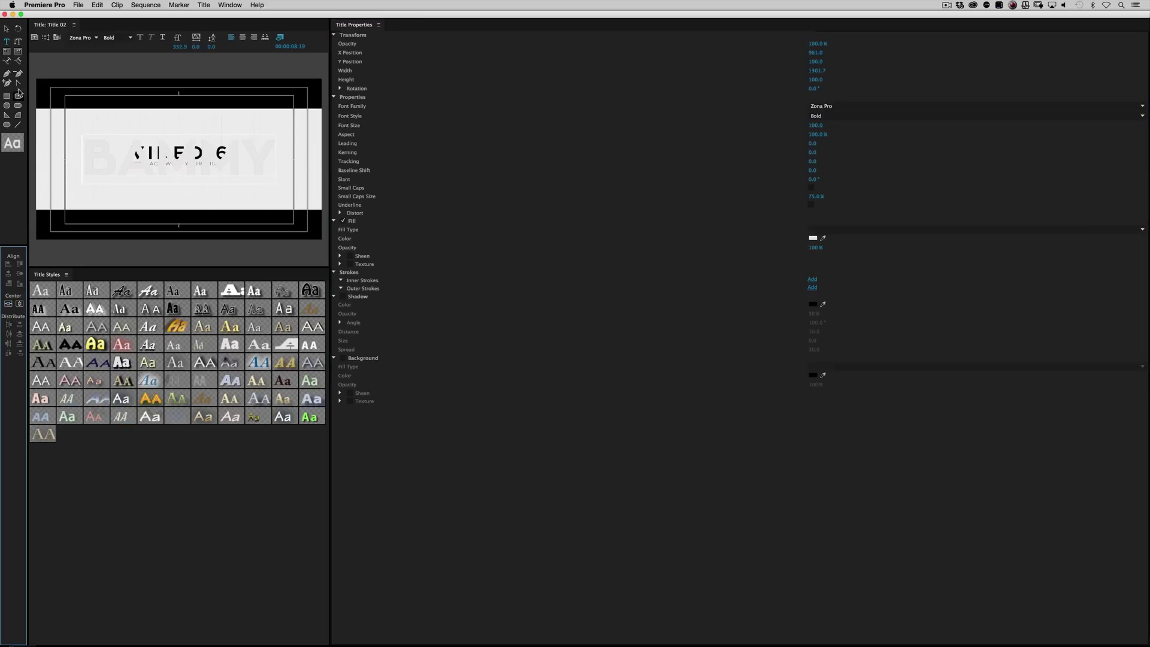
{"action": "left_click", "coordinate": [5, 14]}
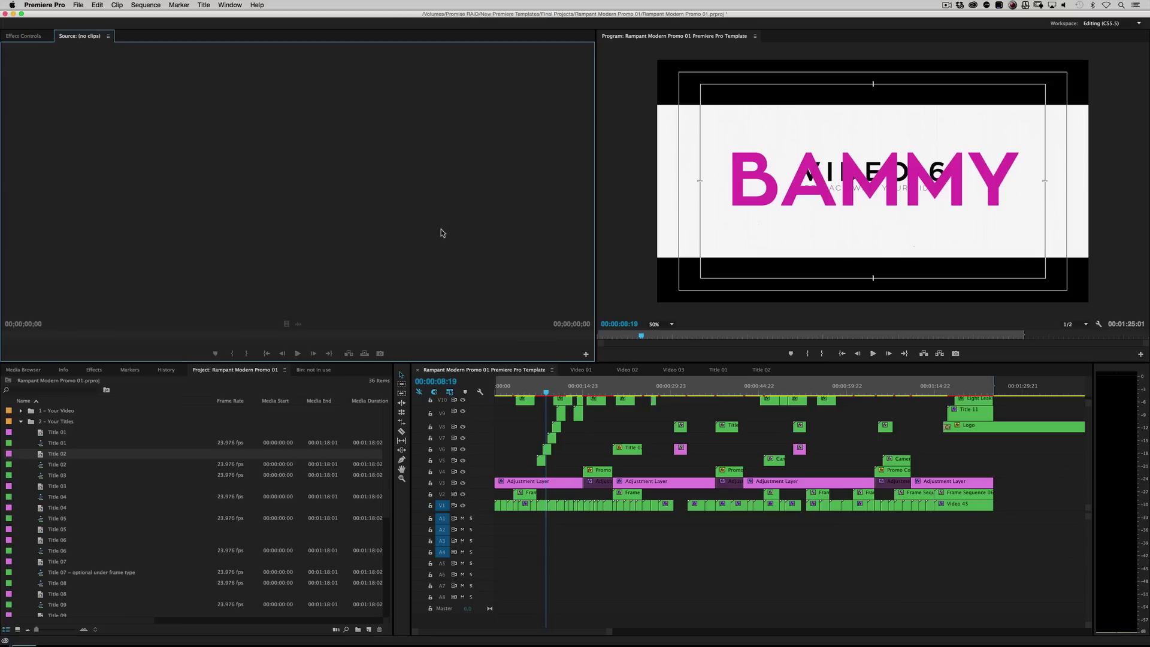
{"action": "left_click_drag", "start_coordinate": [526, 390], "coordinate": [541, 390]}
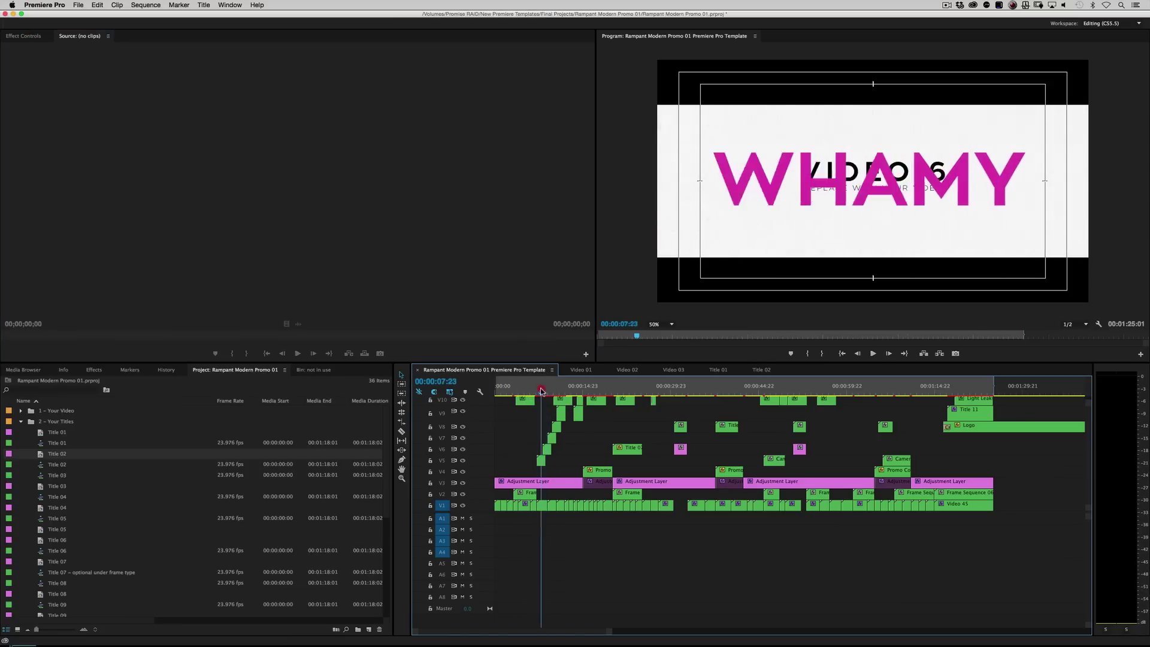
Inspect the Text Color and Title Background Color mattes' magenta shades without changing them, then collapse the bins
{"action": "left_click", "coordinate": [543, 389]}
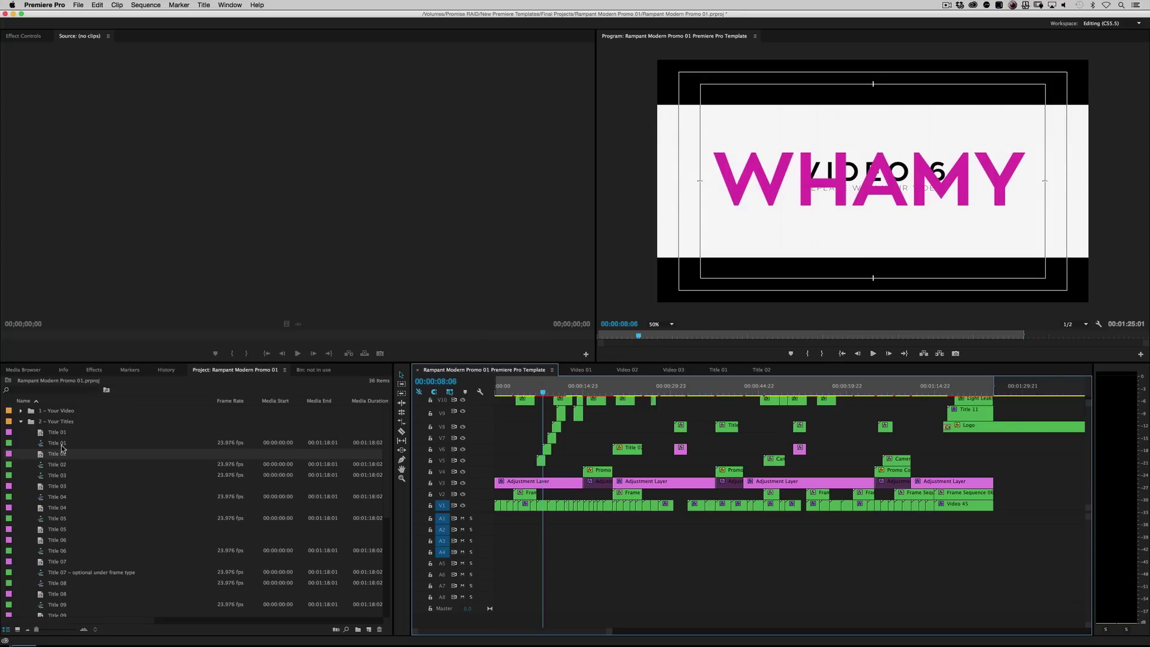
{"action": "left_click", "coordinate": [22, 422]}
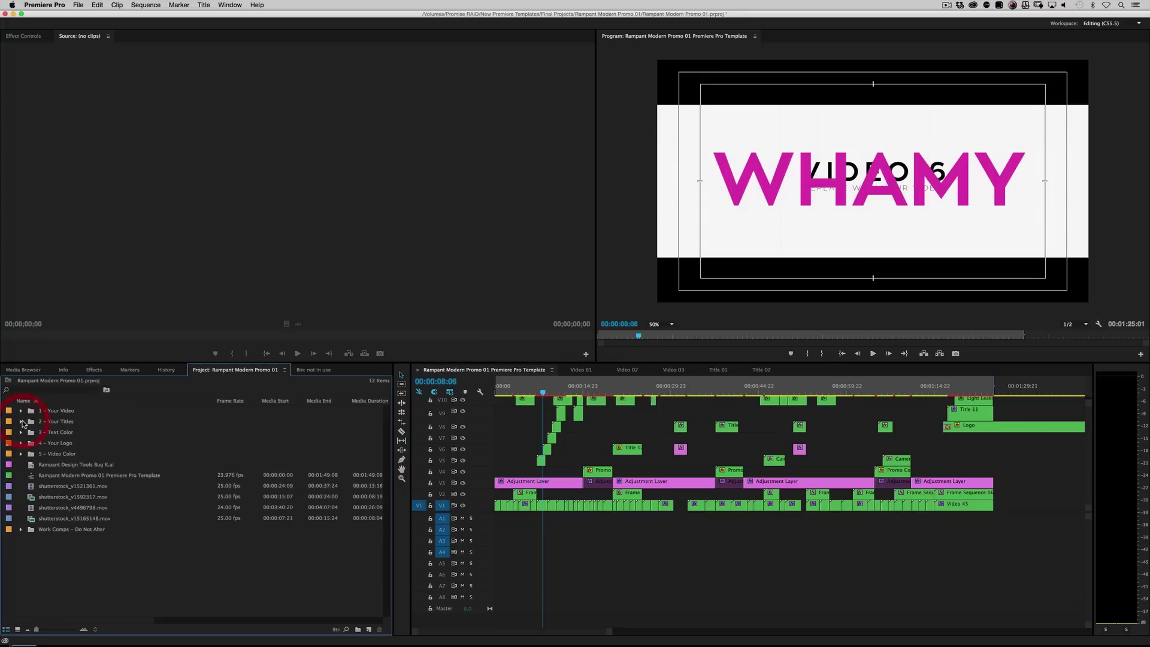
{"action": "left_click", "coordinate": [21, 431]}
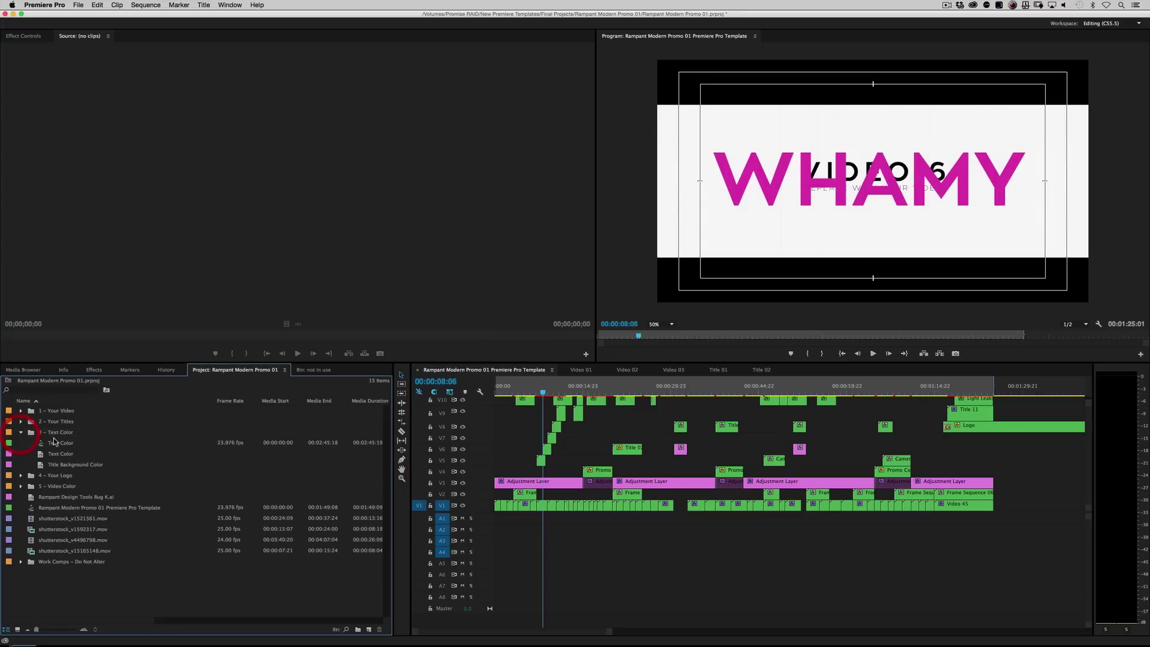
{"action": "left_click", "coordinate": [61, 443]}
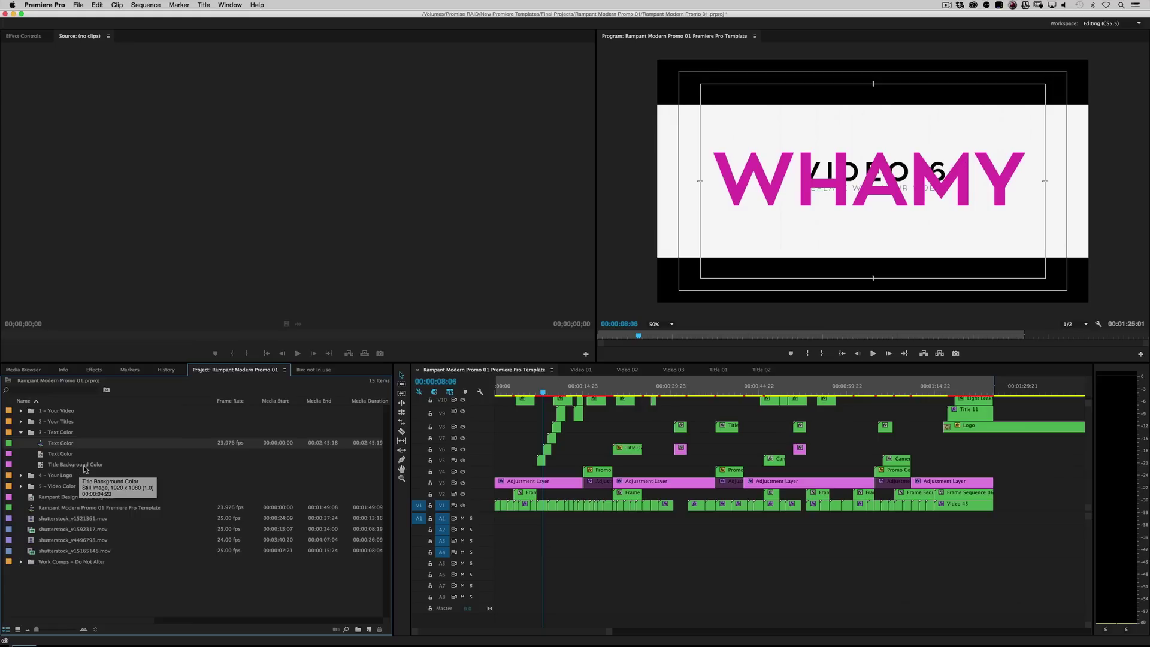
{"action": "double_click", "coordinate": [61, 453]}
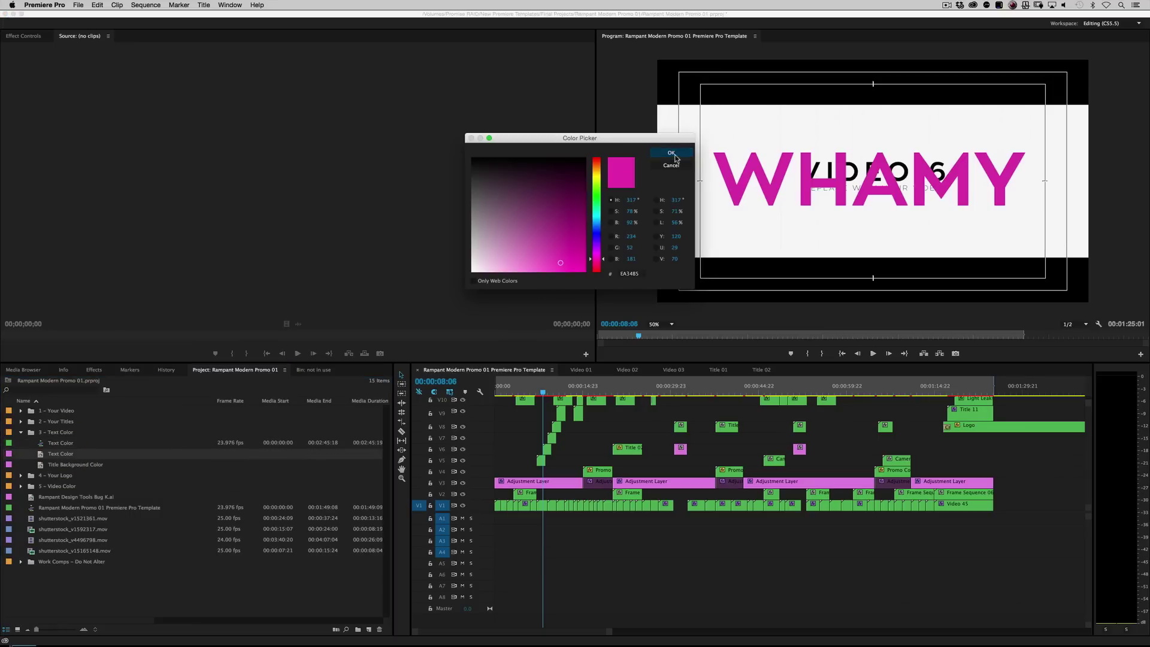
{"action": "left_click", "coordinate": [671, 165]}
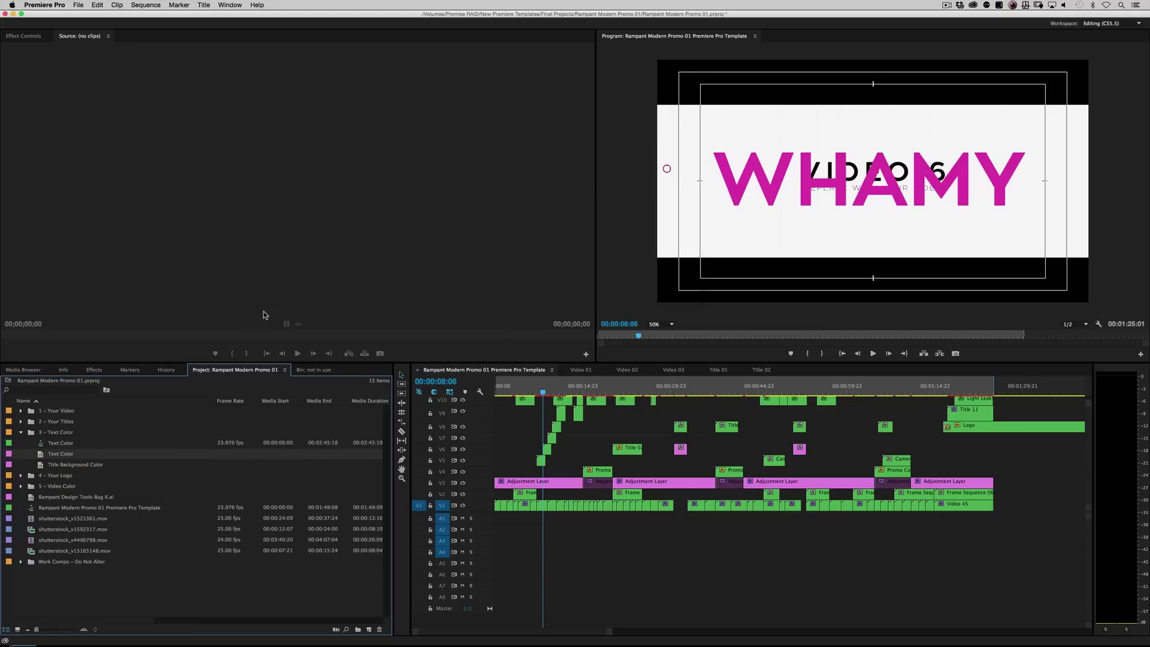
{"action": "double_click", "coordinate": [77, 465]}
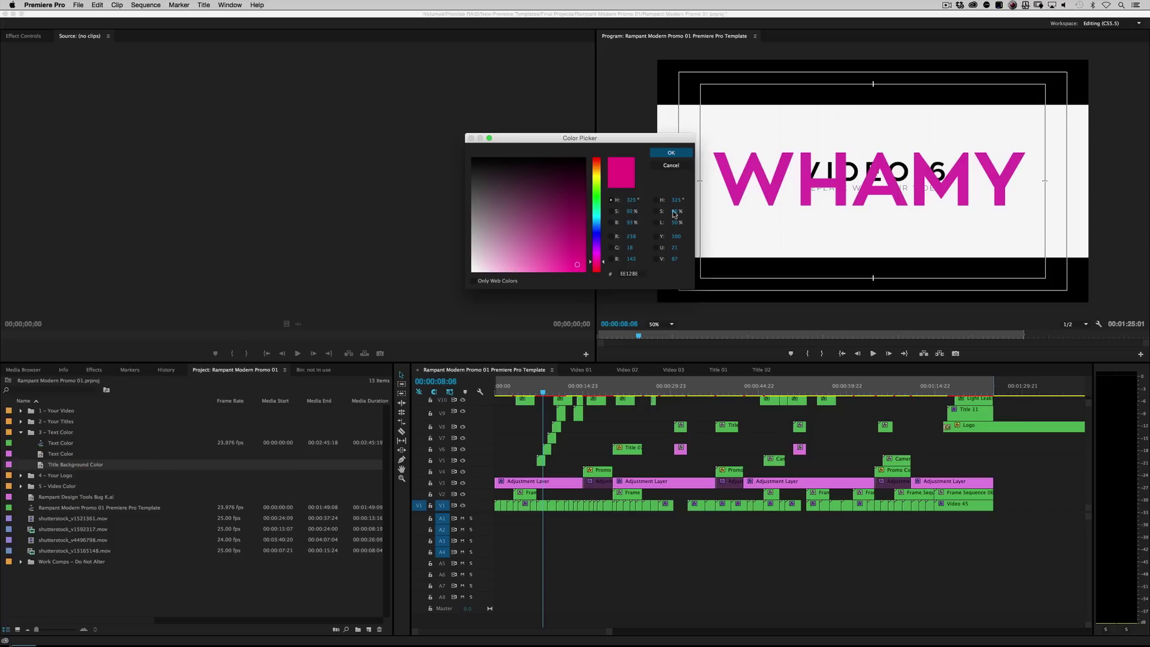
{"action": "left_click", "coordinate": [677, 167]}
{"action": "left_click", "coordinate": [22, 433]}
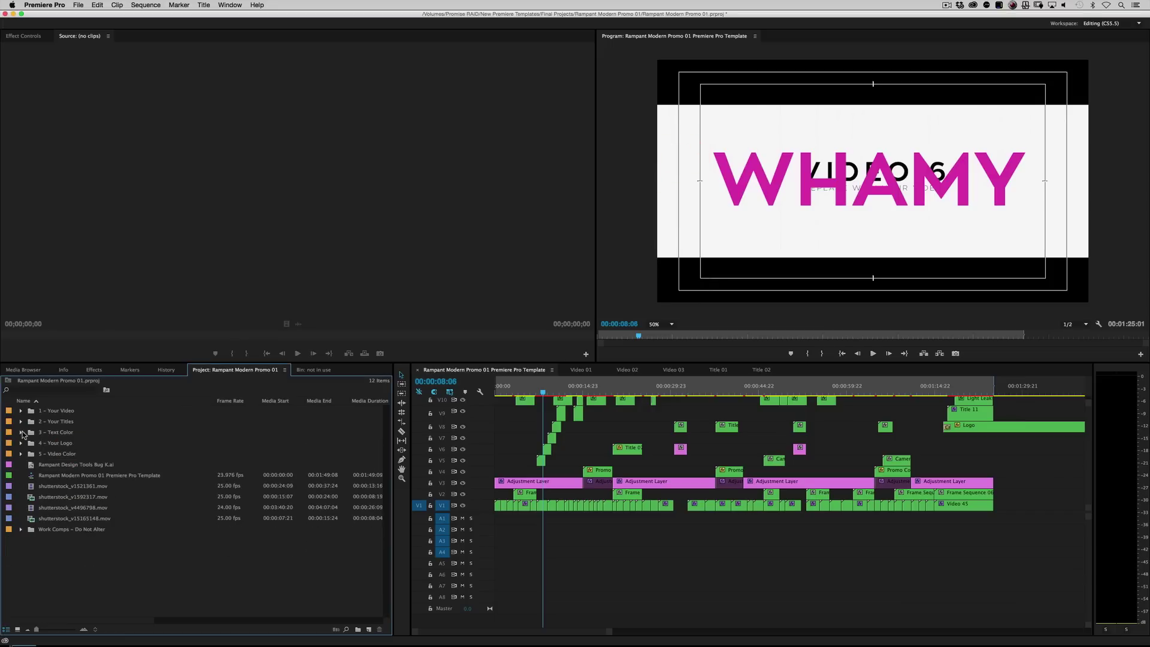
In the Logo sequence, place Rampant Design Tools Bug K.ai on V2 above the placeholder
{"action": "left_click", "coordinate": [57, 444]}
{"action": "left_click", "coordinate": [20, 444]}
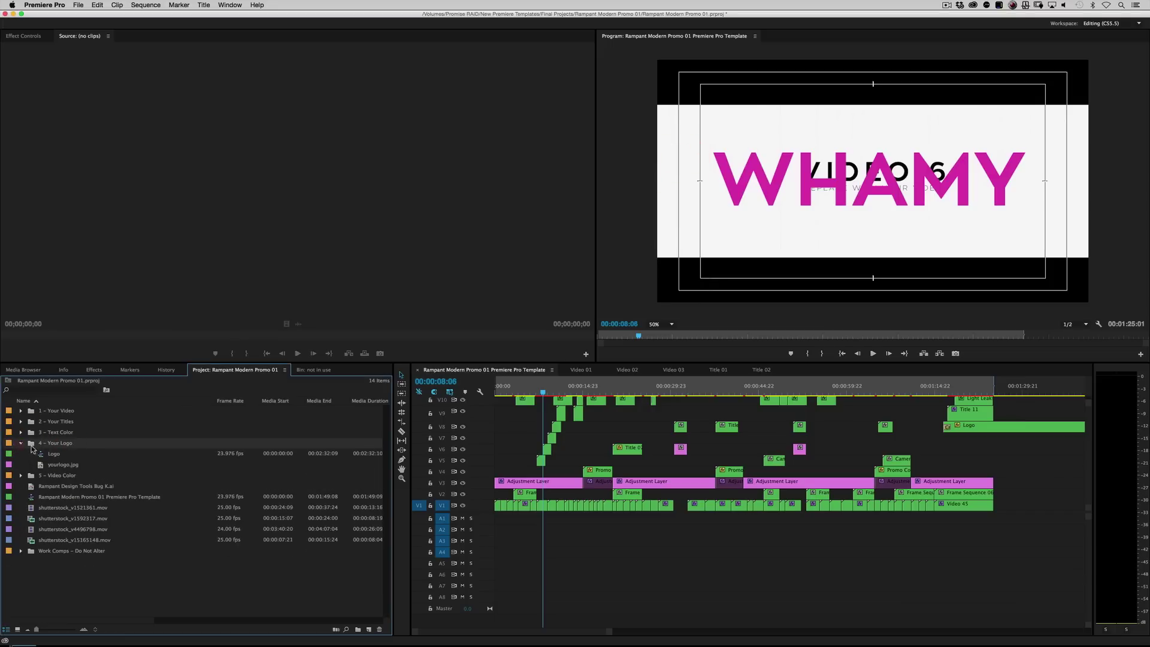
{"action": "double_click", "coordinate": [54, 454]}
{"action": "left_click_drag", "start_coordinate": [498, 395], "coordinate": [421, 418]}
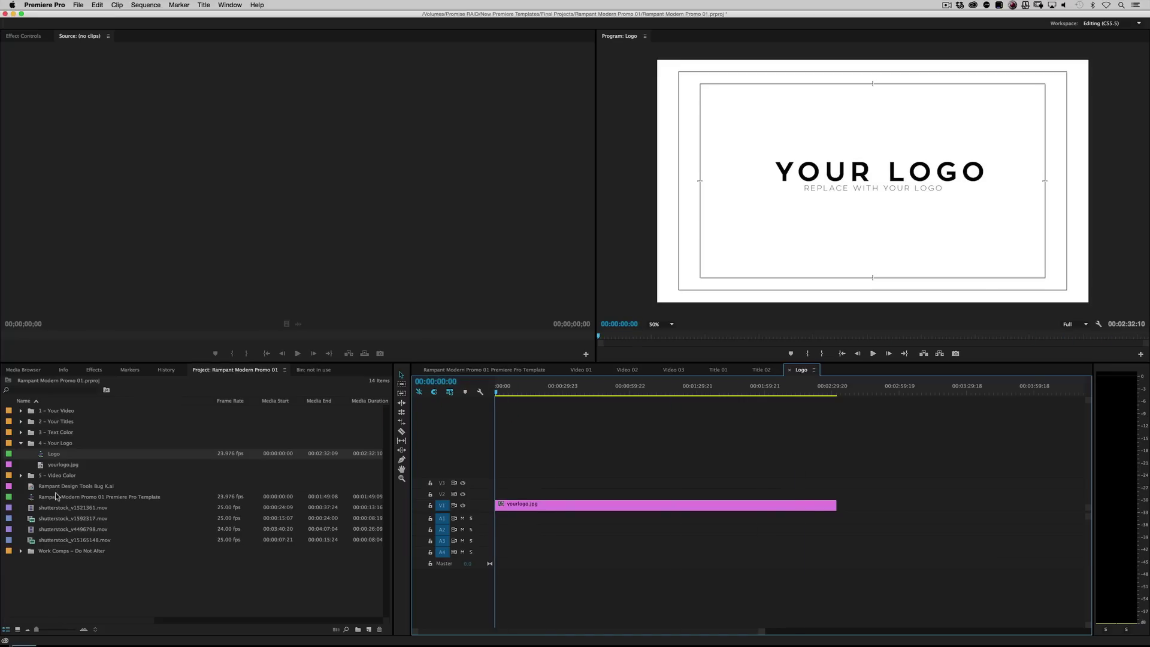
{"action": "left_click_drag", "start_coordinate": [57, 487], "coordinate": [837, 483]}
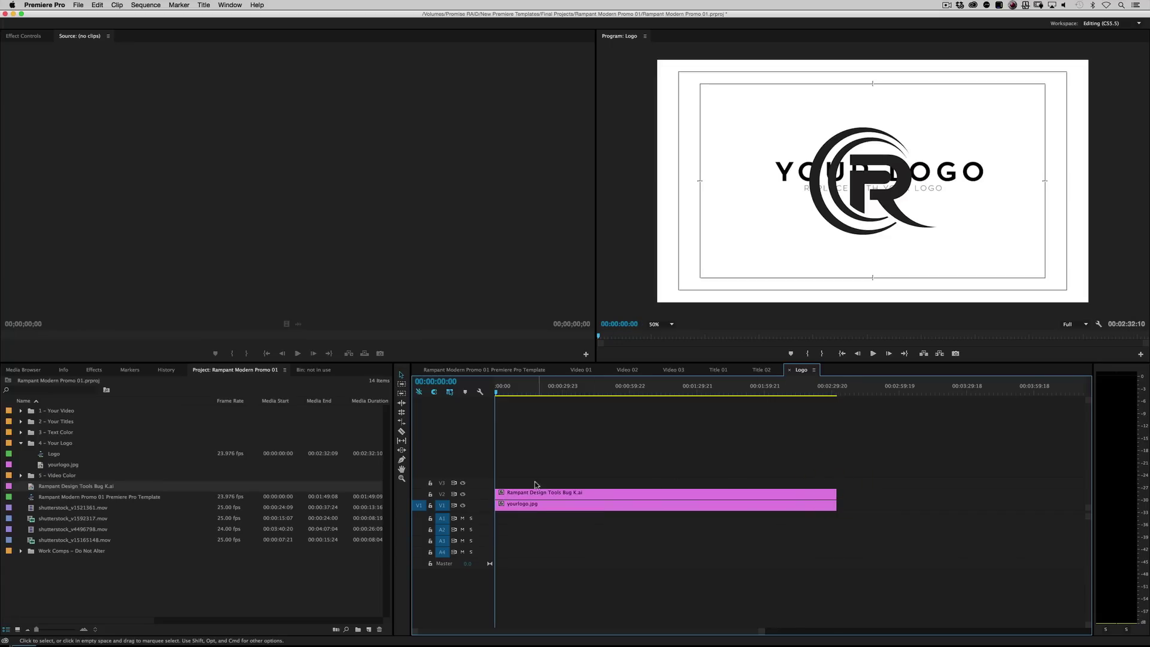
Hide the yourlogo.jpg placeholder track and return to the main promo's logo section
{"action": "left_click", "coordinate": [529, 506]}
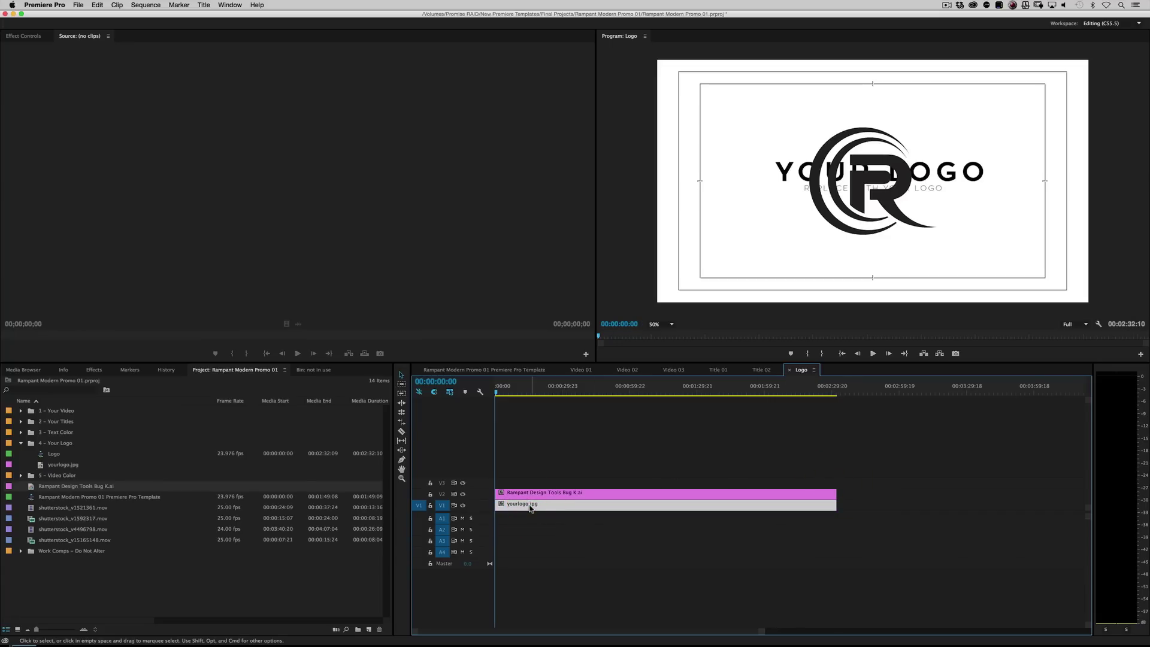
{"action": "left_click", "coordinate": [462, 504]}
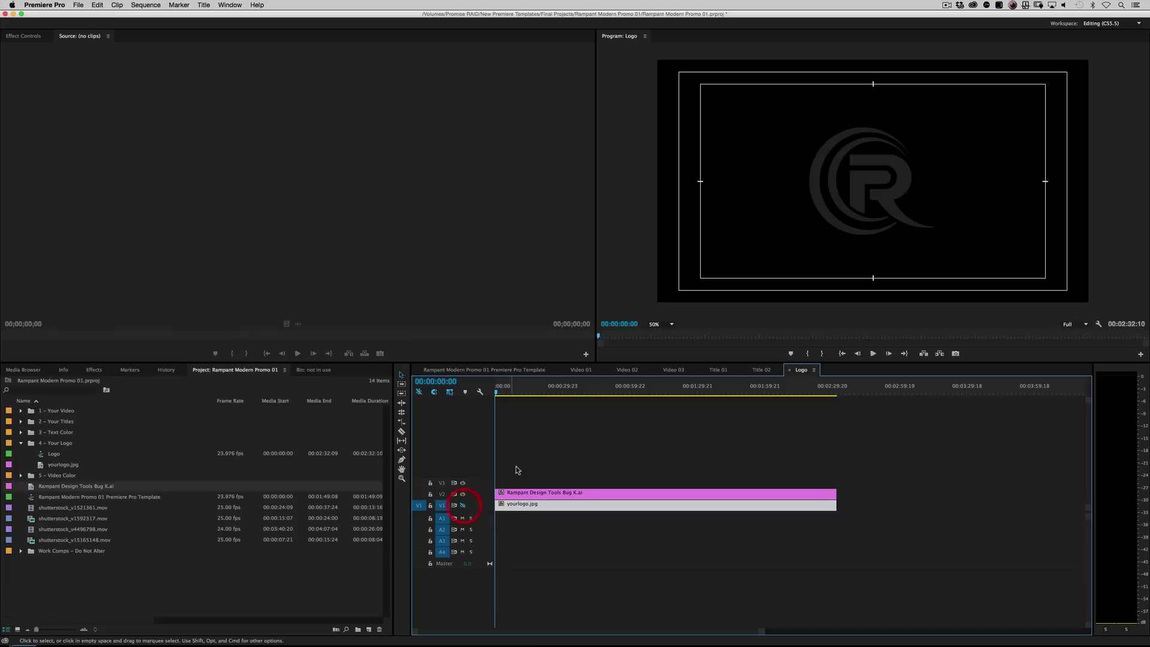
{"action": "left_click", "coordinate": [486, 370]}
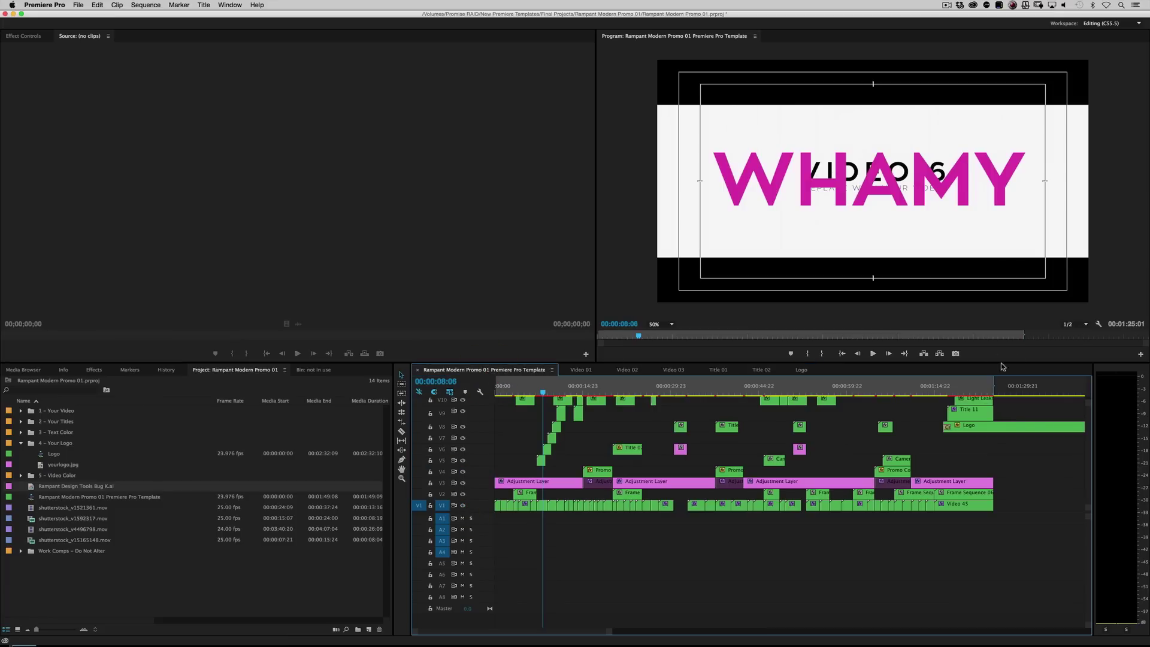
{"action": "left_click", "coordinate": [971, 386]}
Preview the closing end card with the Rampant logo and collapse the 4 – Your Logo bin
{"action": "left_click", "coordinate": [970, 385]}
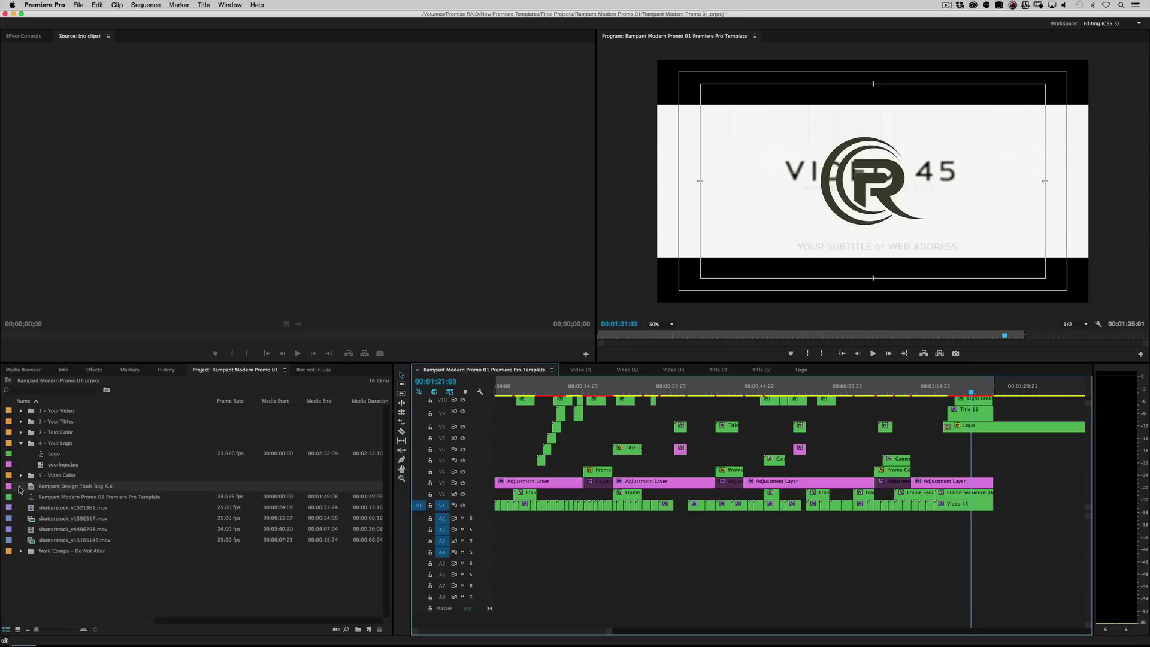
{"action": "left_click", "coordinate": [20, 443]}
{"action": "left_click", "coordinate": [159, 584]}
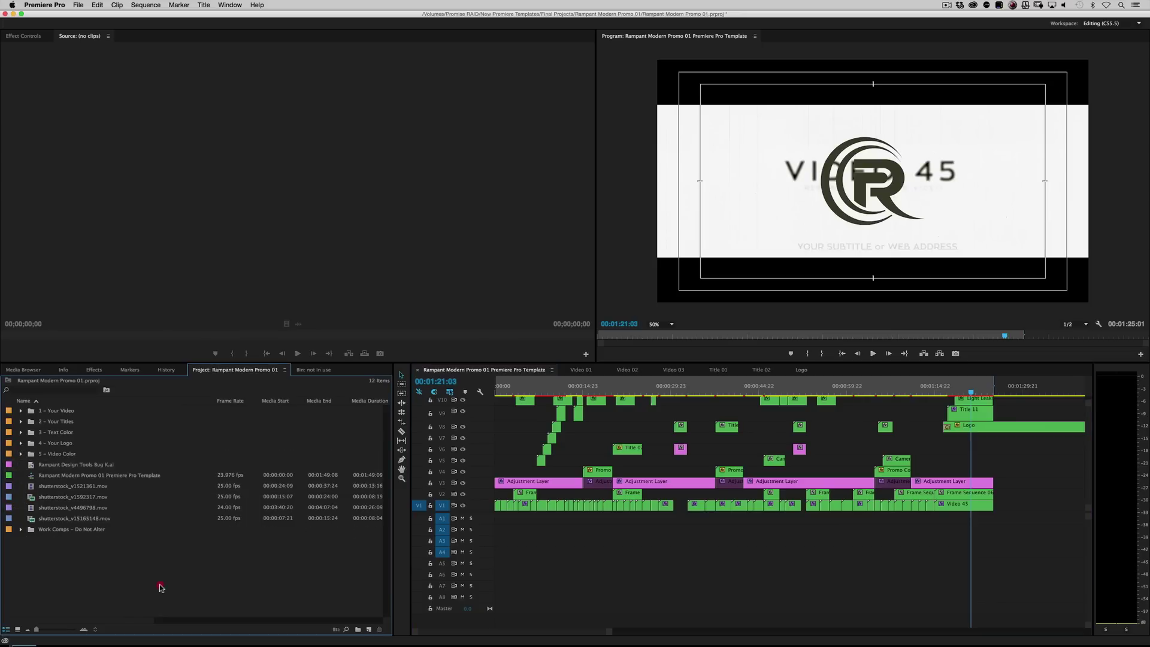
{"action": "left_click", "coordinate": [829, 386]}
{"action": "left_click", "coordinate": [914, 386]}
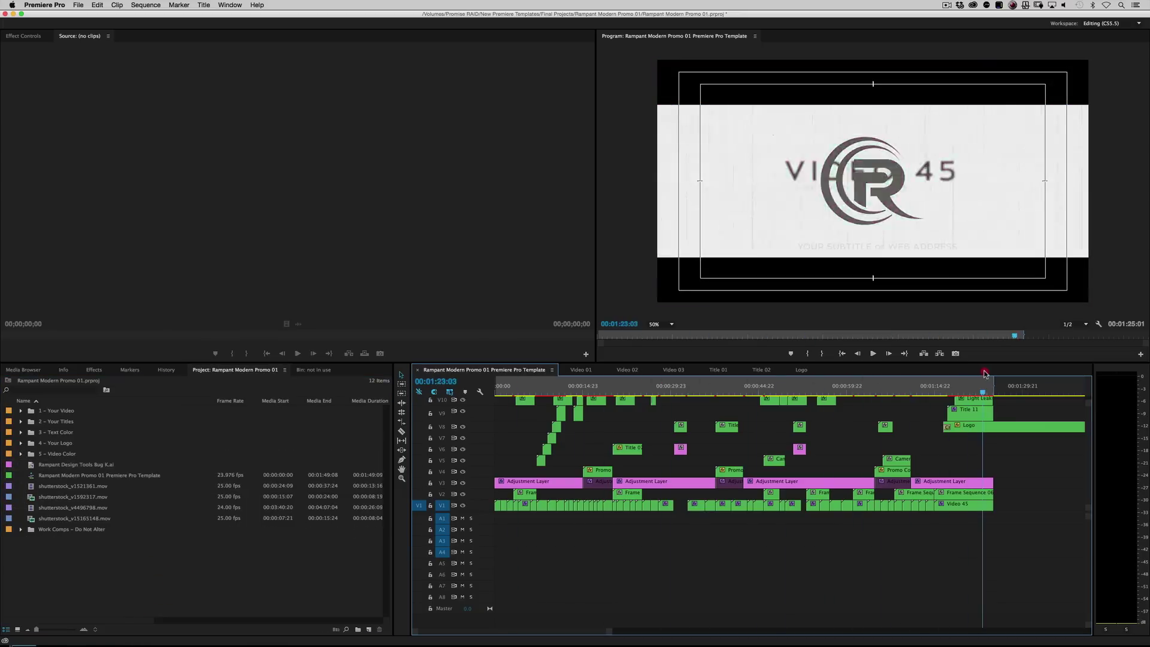
{"action": "left_click_drag", "start_coordinate": [903, 373], "coordinate": [495, 373]}
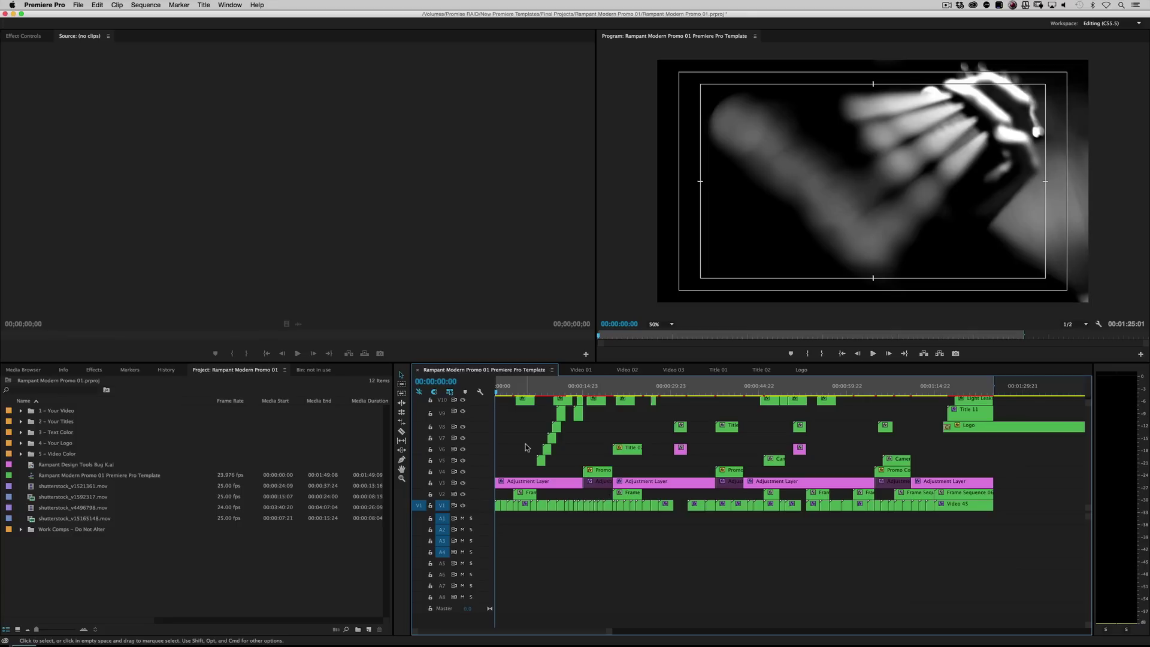
Review the export settings: H.264, Match Source – High bitrate, output Rampant Modern Promo 01.mp4
{"action": "scroll", "coordinate": [526, 446], "scroll_direction": "up", "scroll_amount": 8}
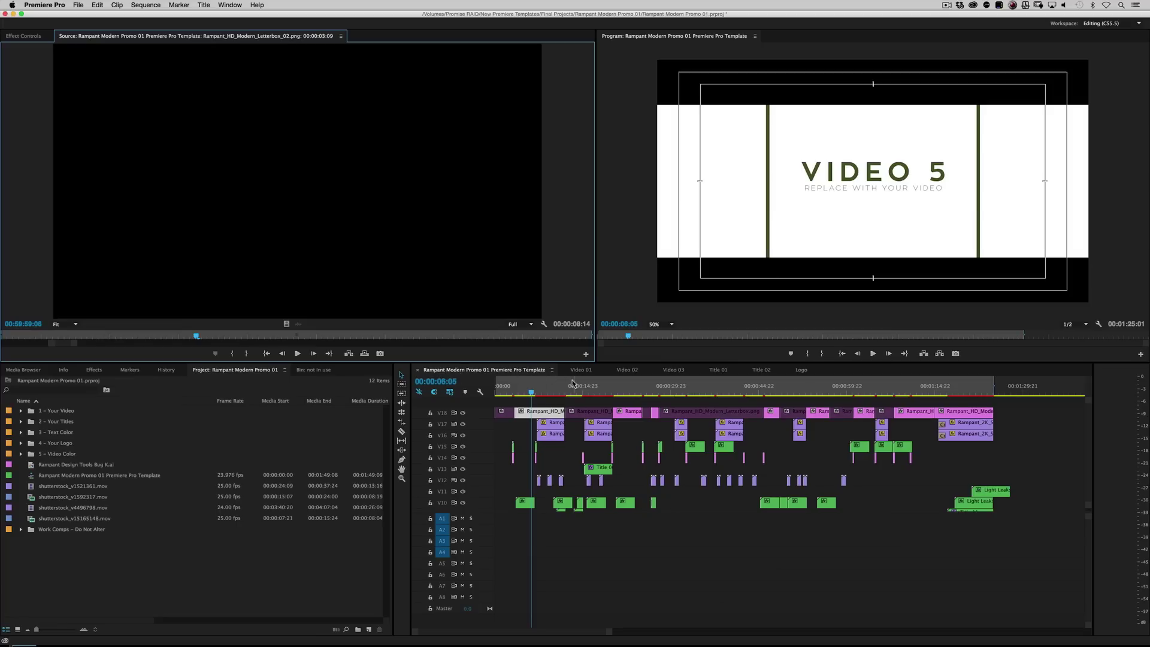
{"action": "left_click", "coordinate": [78, 4]}
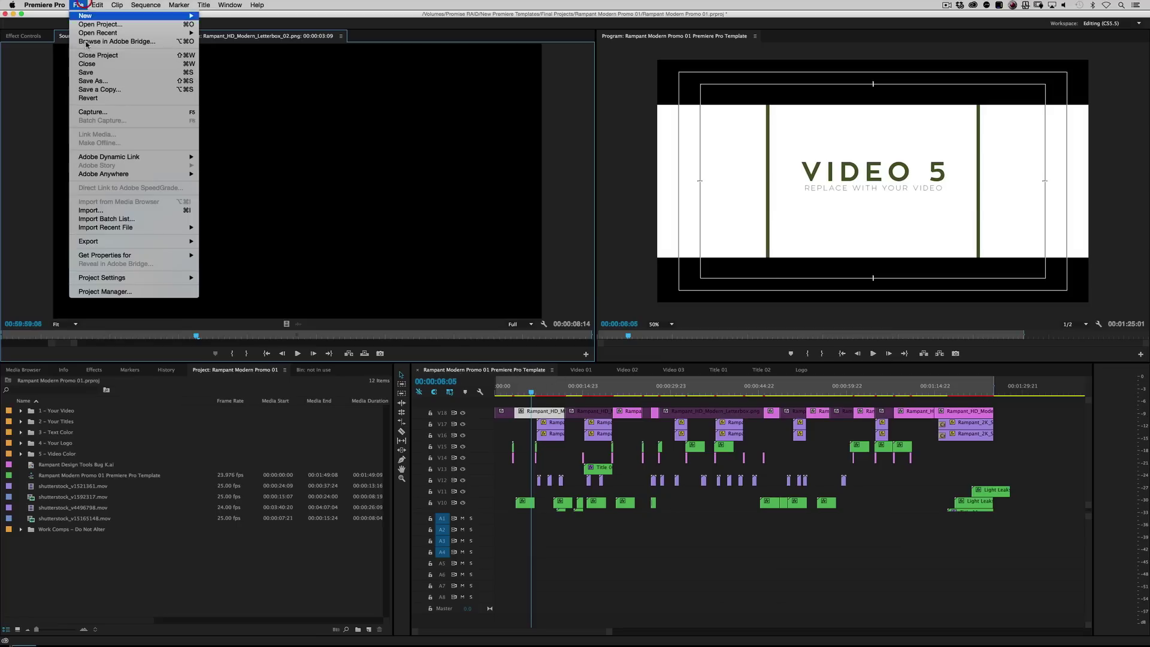
{"action": "mouse_move", "coordinate": [127, 246]}
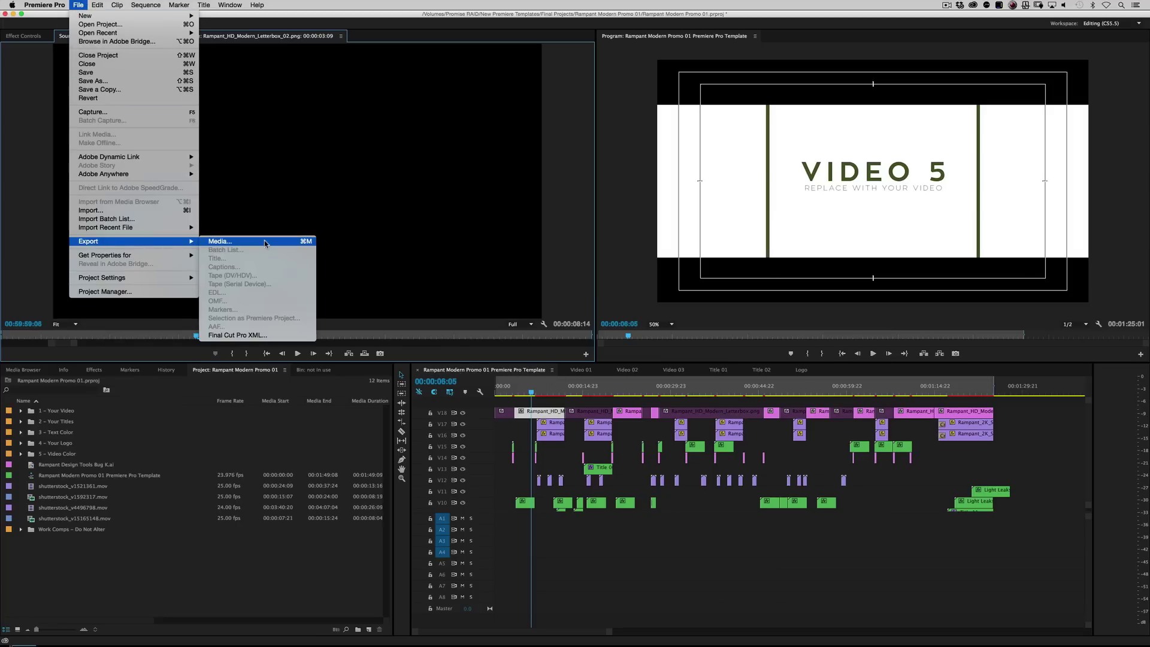
{"action": "left_click", "coordinate": [264, 241]}
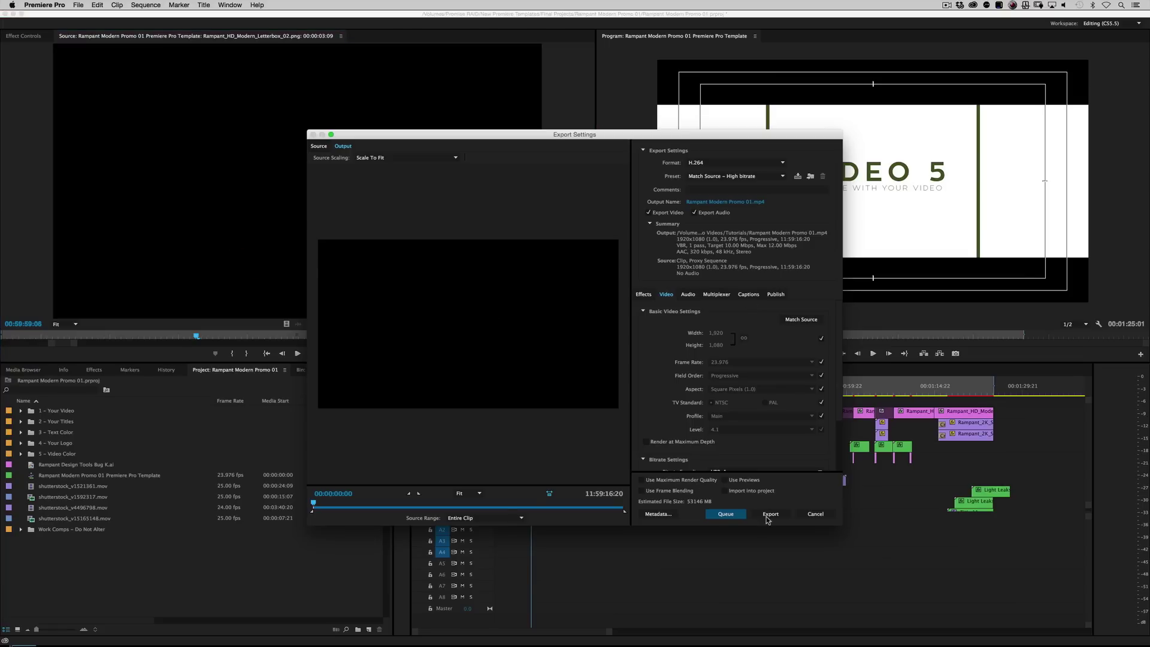
{"action": "left_click", "coordinate": [815, 513]}
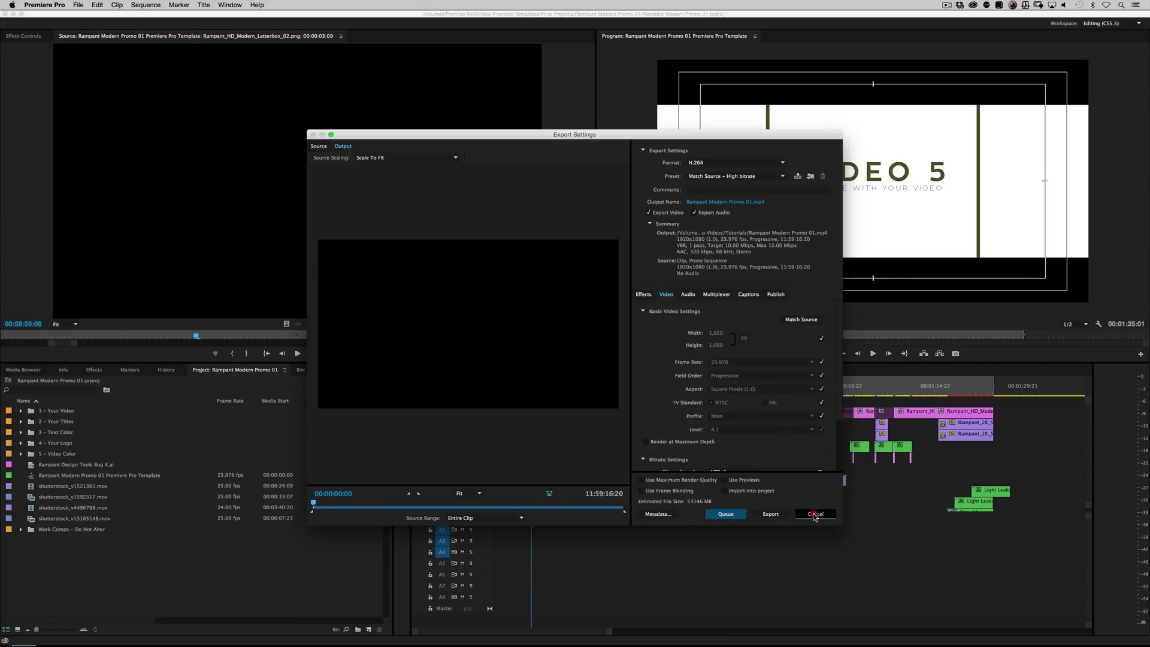